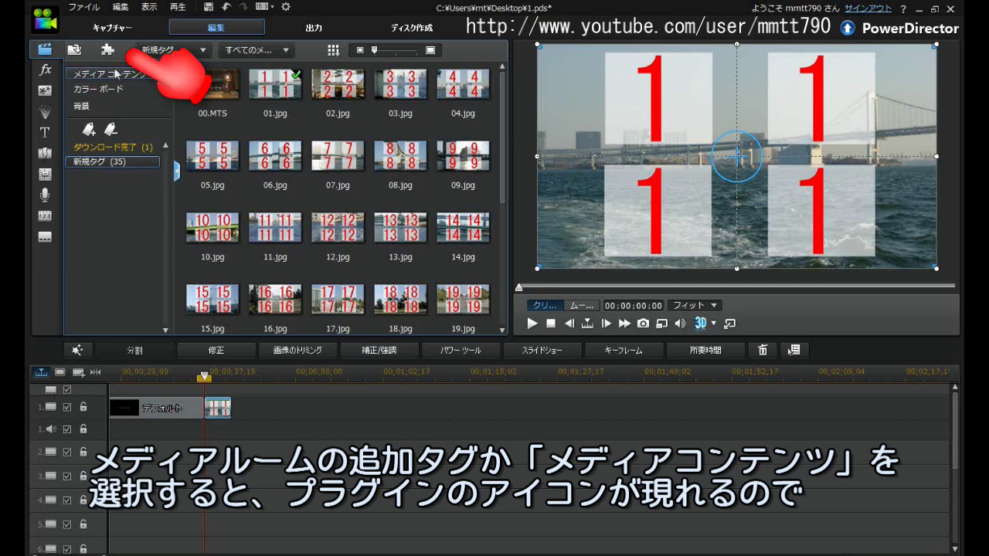
Step: Show the media content in the media room and open the Theme Designer plug-in
left_click(116, 74)
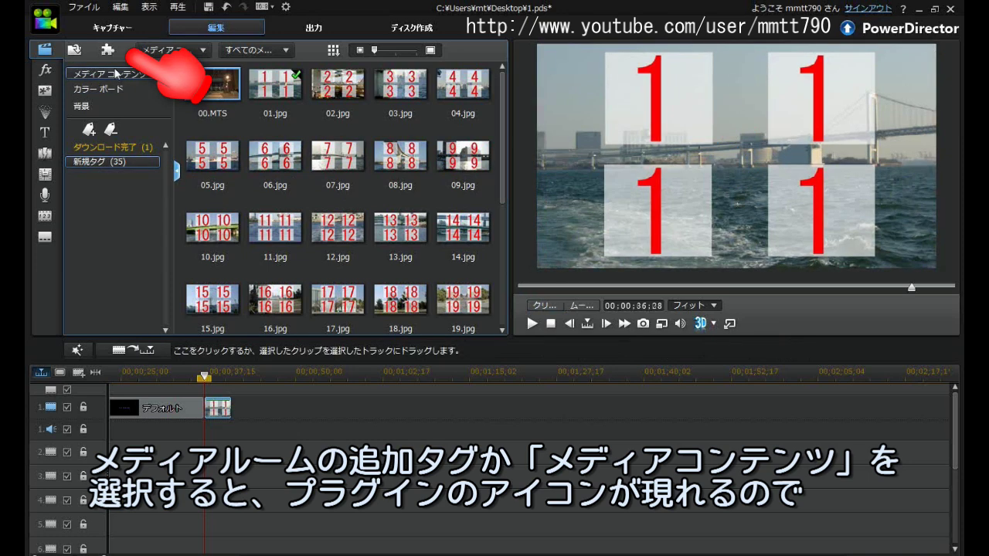
left_click(108, 51)
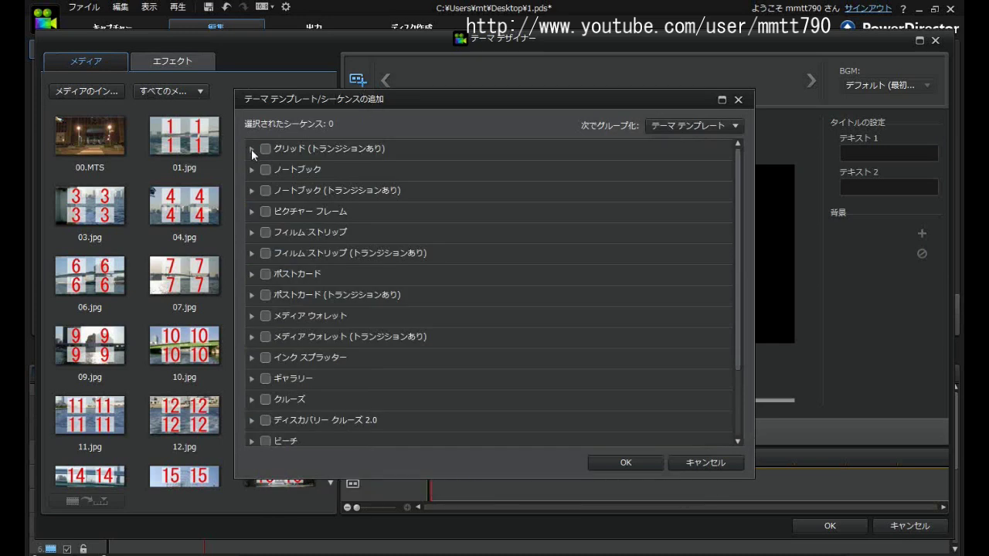
Step: Expand the theme template groups one by one and examine the sequence thumbnails in each
left_click(251, 150)
left_click(251, 249)
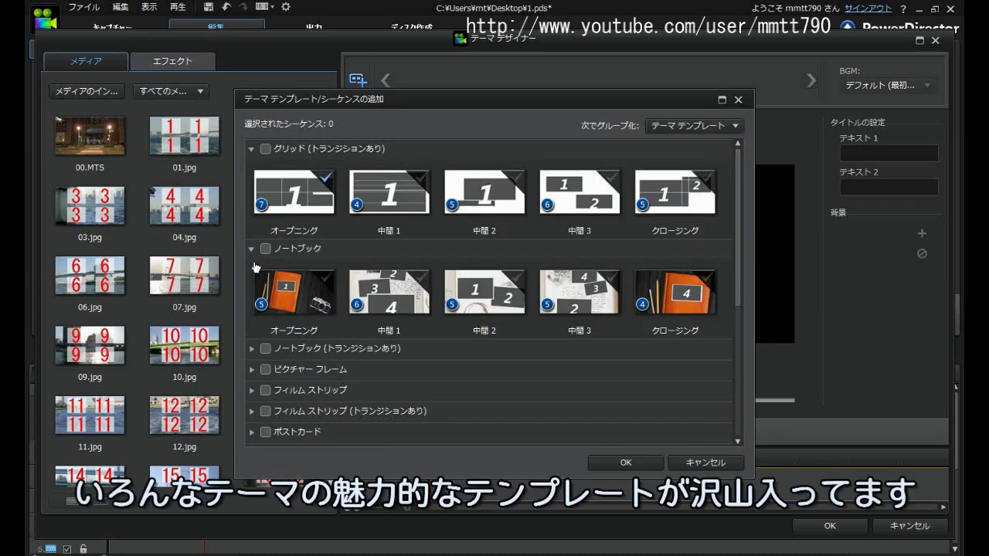
left_click(252, 370)
scroll(384, 349, "down", 3)
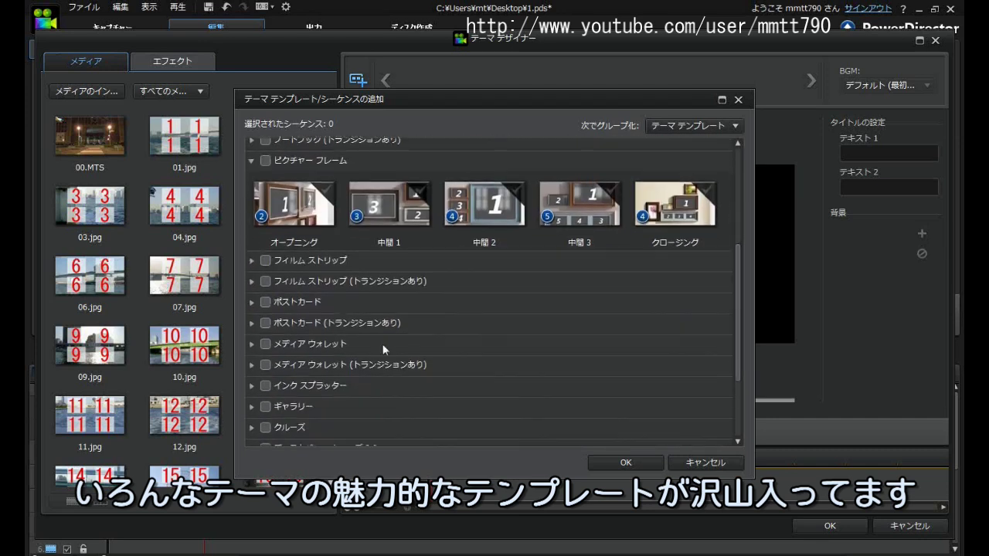
left_click(252, 261)
scroll(386, 309, "down", 1)
left_click(251, 333)
scroll(309, 294, "down", 3)
left_click(250, 248)
left_click(251, 321)
left_click(251, 396)
left_click(252, 338)
left_click_drag(737, 320, 741, 176)
left_click(250, 334)
left_click(251, 402)
left_click(251, 310)
left_click(251, 337)
left_click(251, 409)
left_click(251, 433)
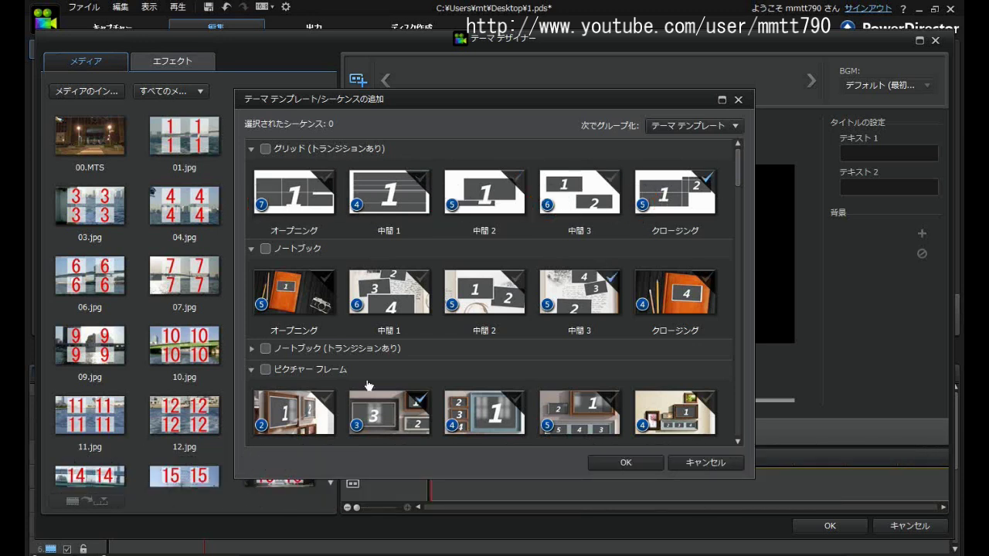
Step: Add the complete ノートブック theme template to the designer and preview its opening sequence
left_click(264, 249)
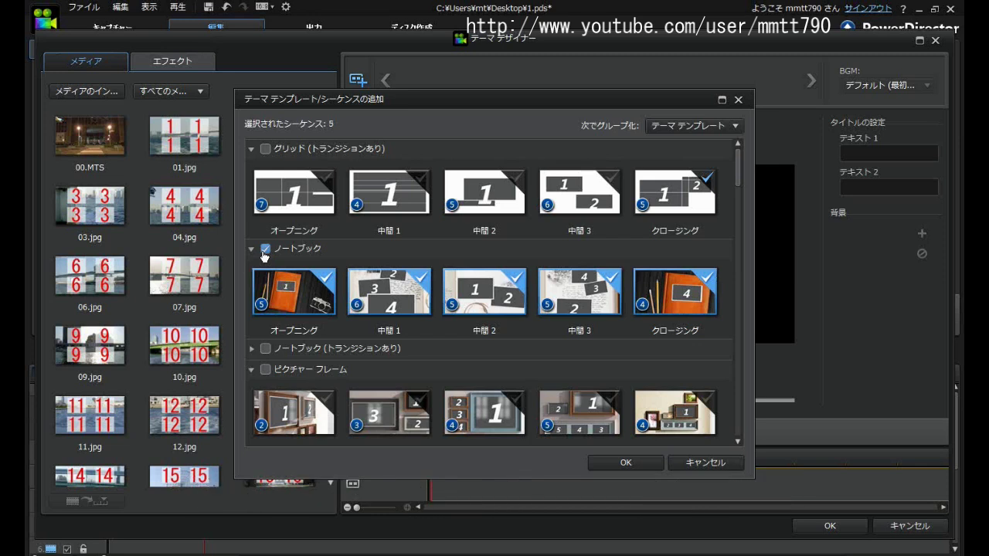
left_click(626, 463)
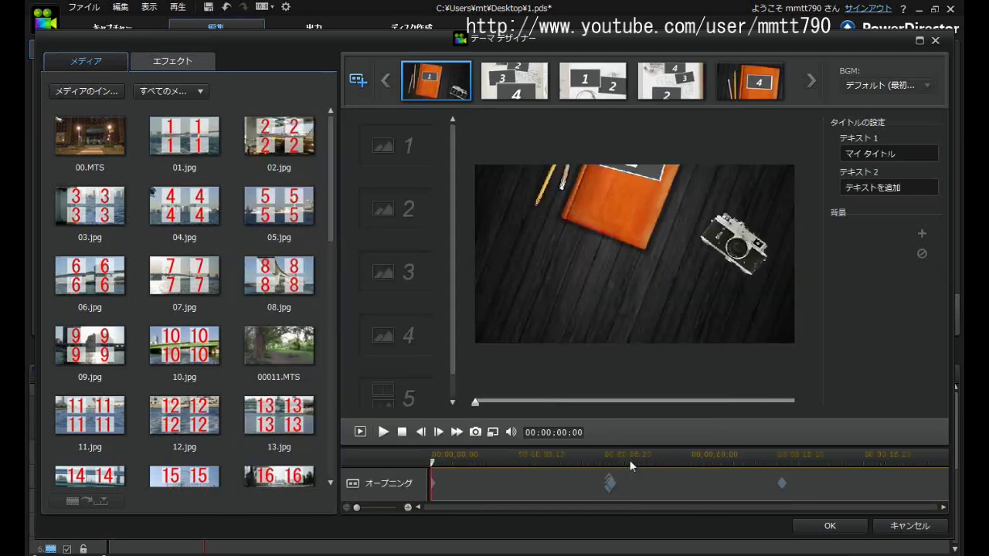
left_click(383, 433)
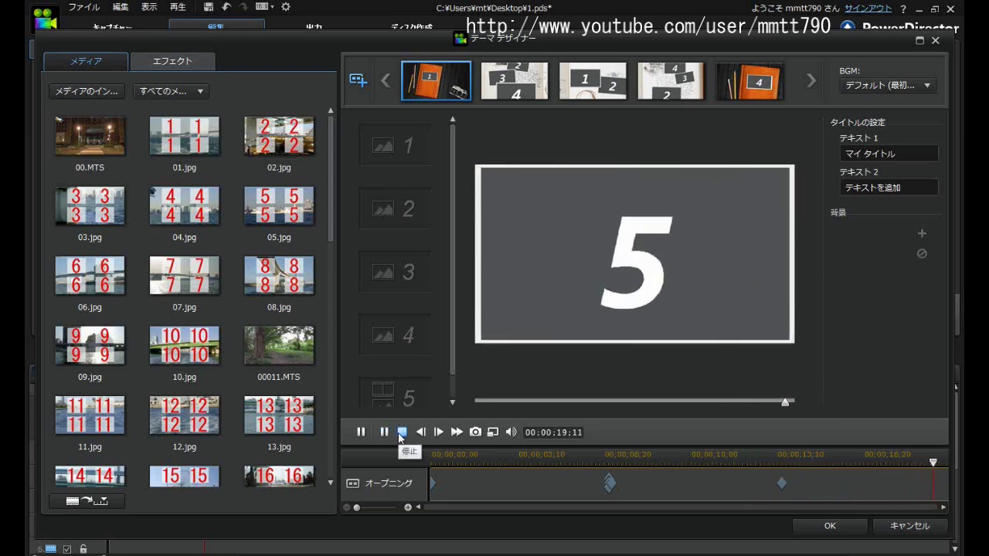
left_click(401, 436)
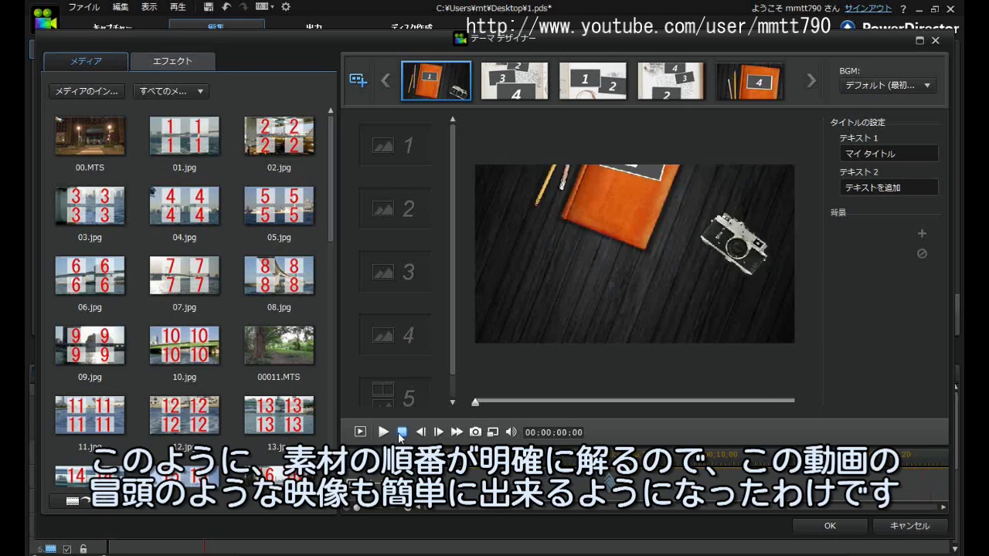
Step: Add the complete ポストカード theme template after the ノートブック opening sequence
left_click(358, 80)
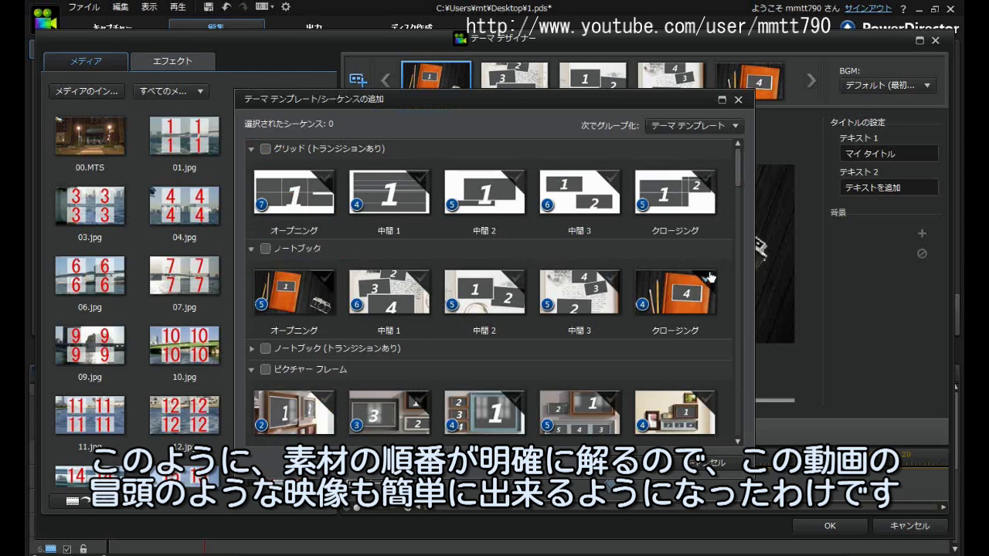
left_click_drag(740, 167, 753, 224)
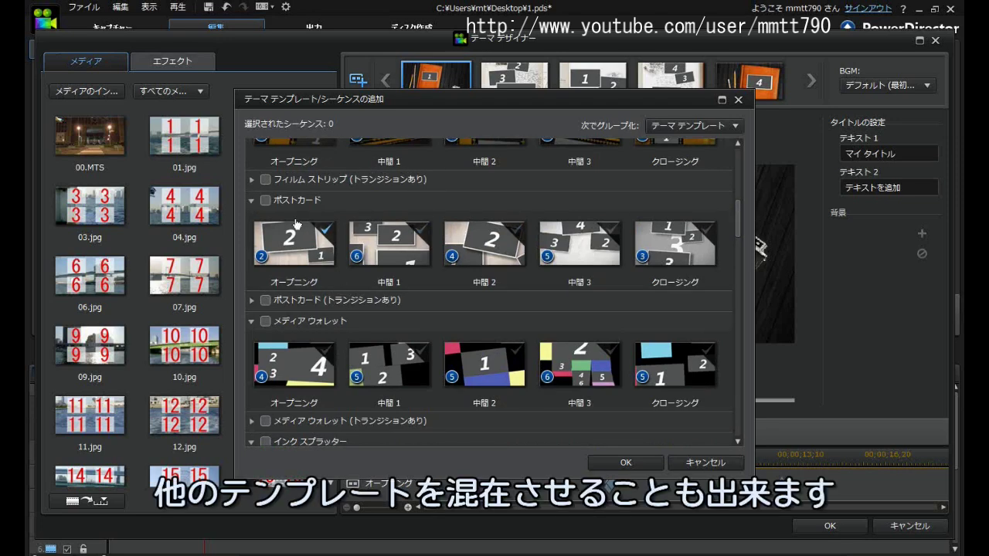
left_click(265, 201)
left_click(609, 463)
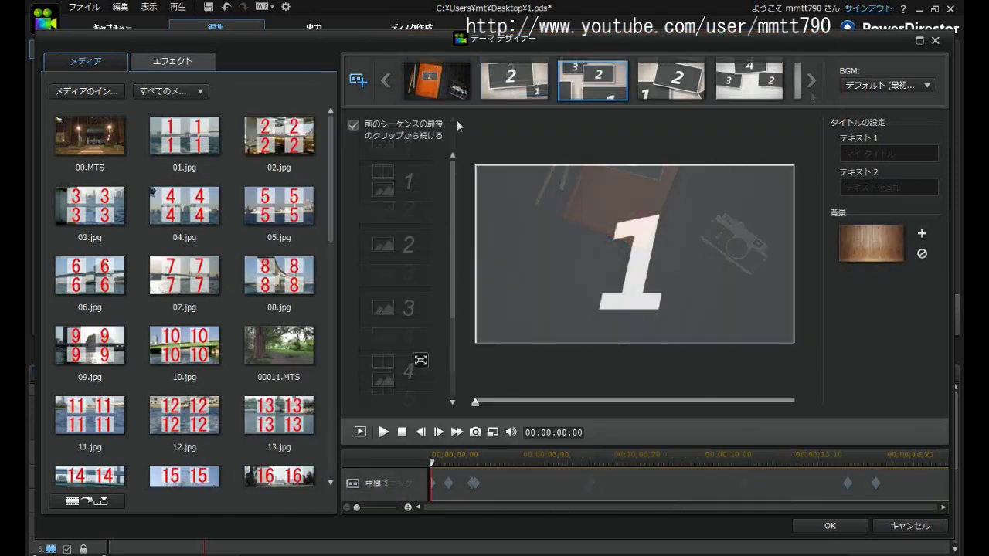
Step: Preview the entire movie starting from the ノートブック opening sequence, and stop playback in the ポストカード opening
left_click(442, 82)
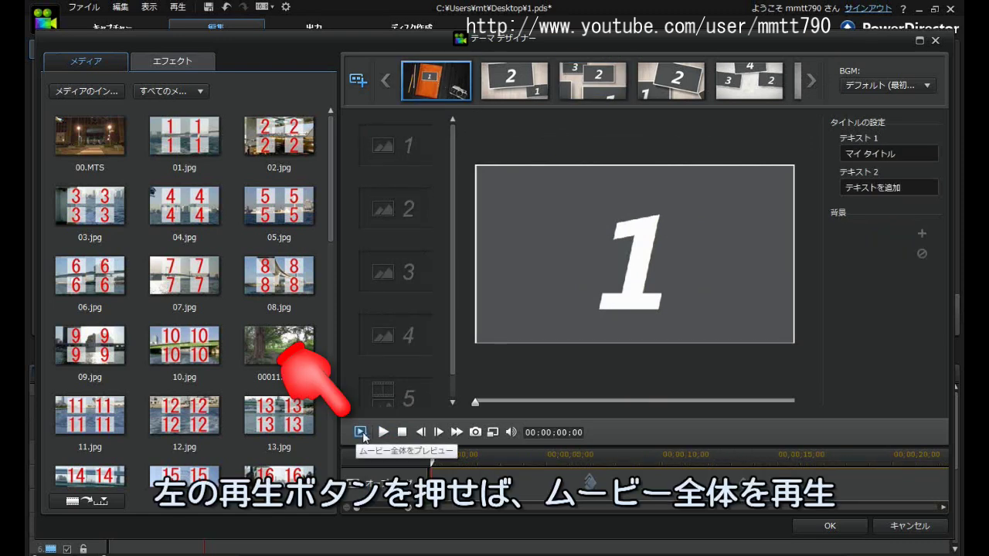
left_click(361, 432)
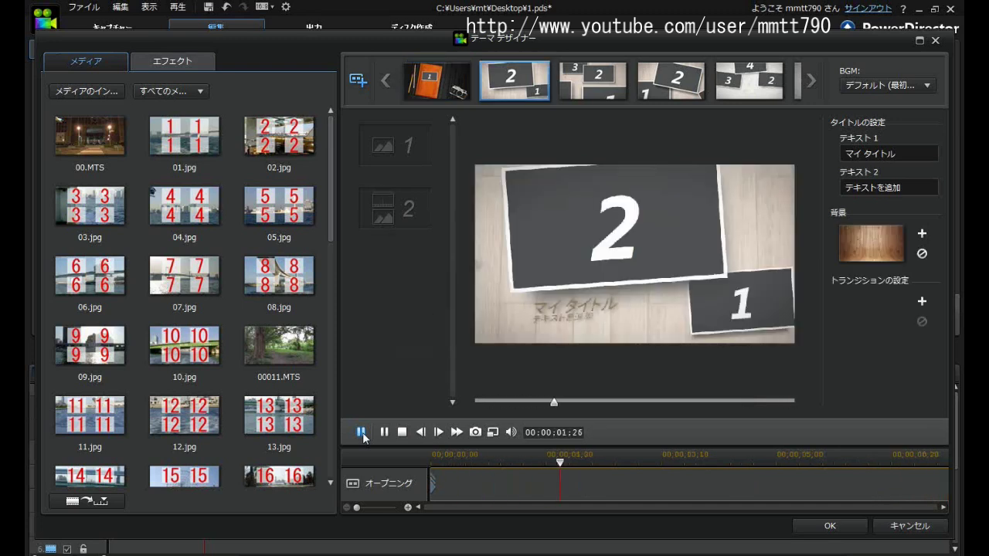
left_click(401, 438)
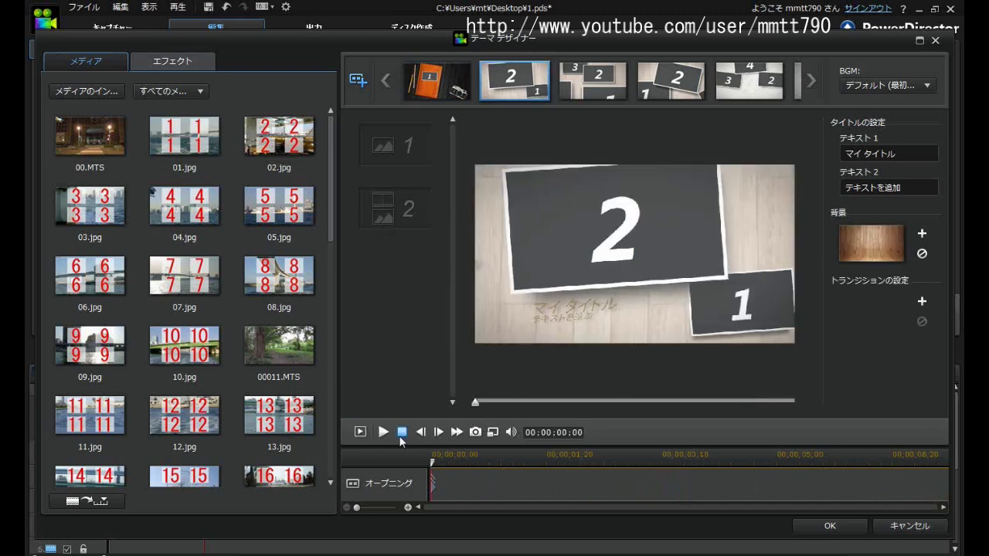
Step: Add individual sequences in order: グリッド オープニング, ノートブック 中間 1, ピクチャー フレーム 中間 1, ノートブック オープニング, グリッド 中間 2, ノートブック 中間 3, ピクチャー フレーム クロージング
left_click(356, 81)
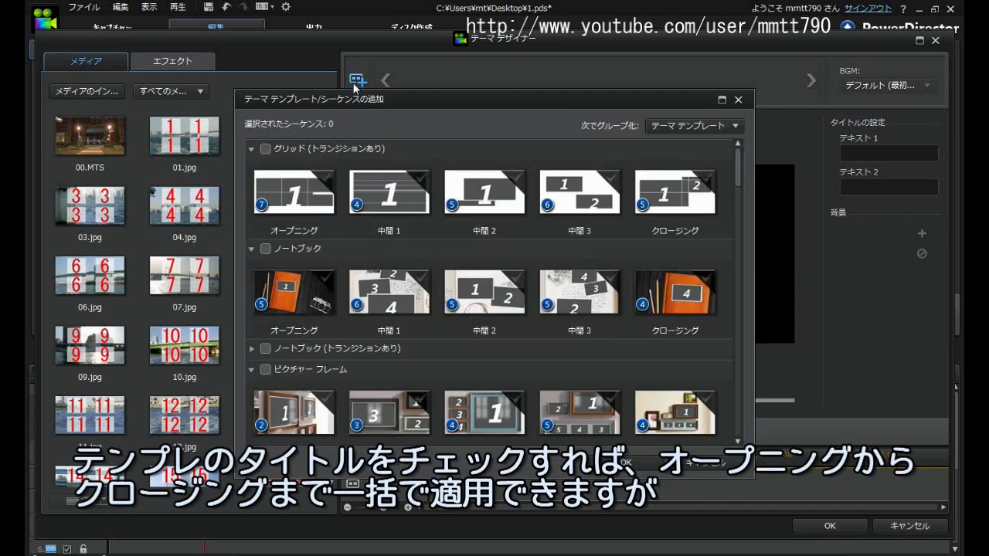
left_click(266, 150)
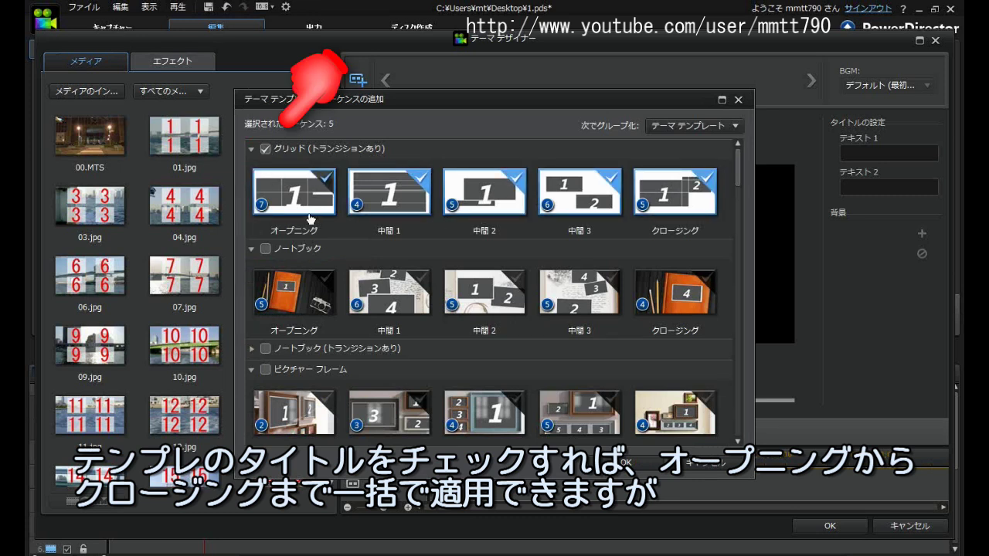
left_click(265, 150)
left_click(291, 202)
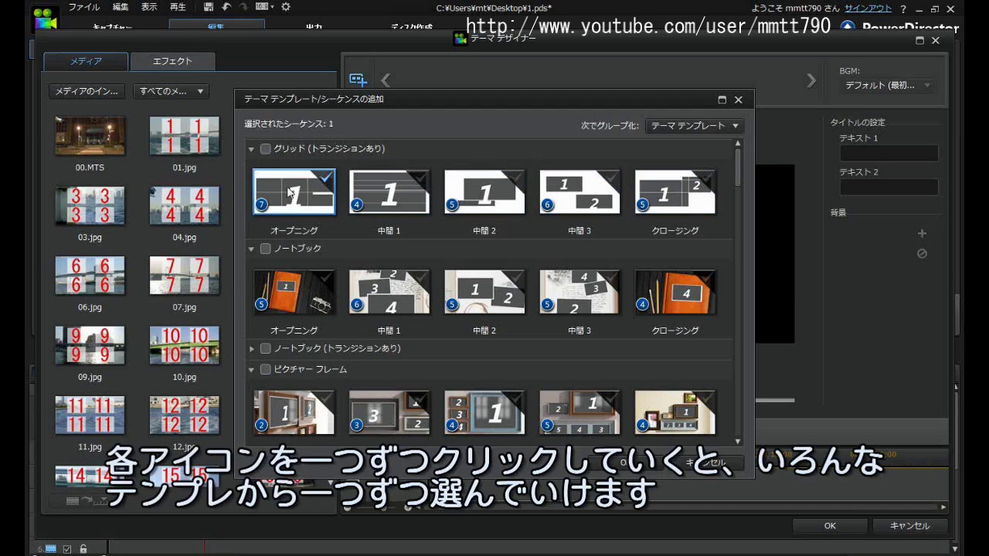
left_click(388, 302)
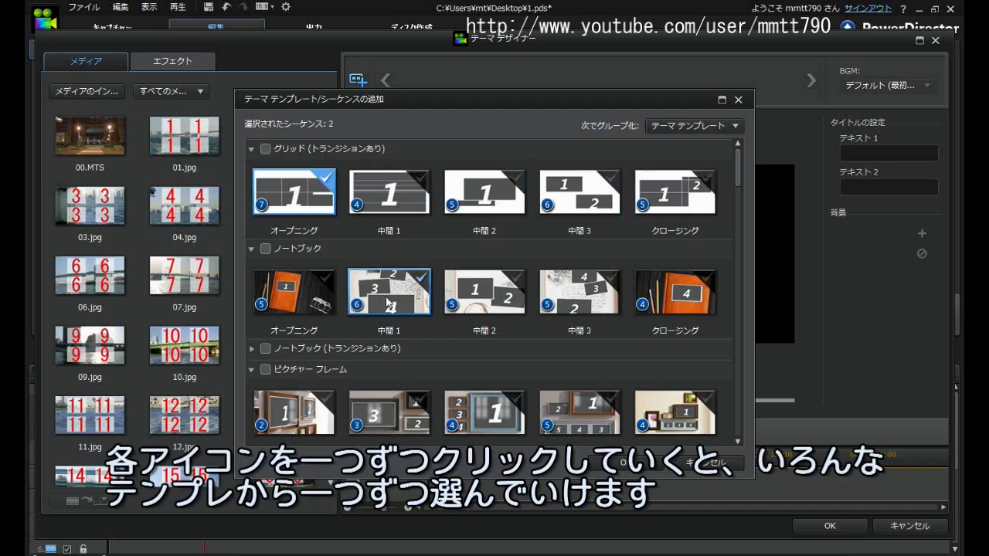
left_click(406, 416)
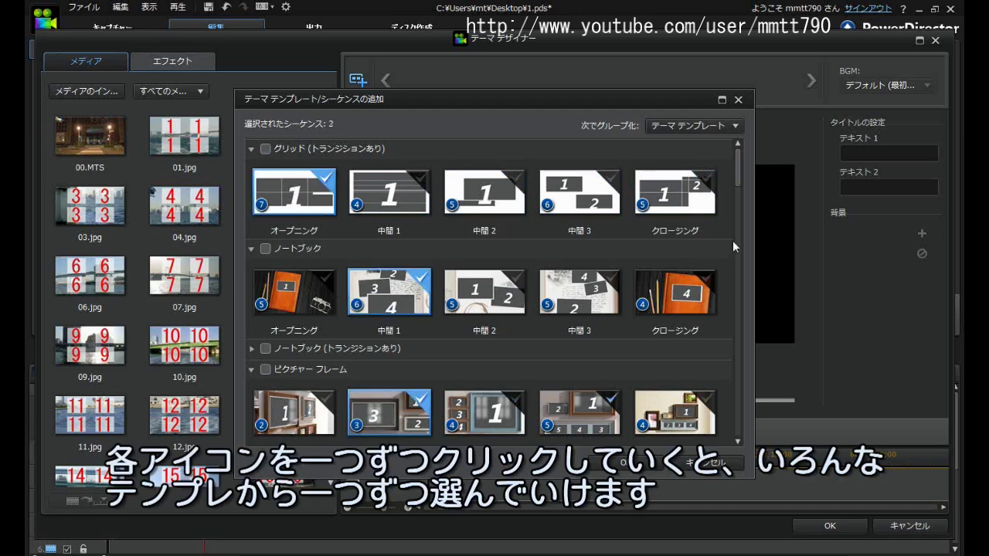
left_click(298, 303)
left_click(496, 202)
left_click(580, 292)
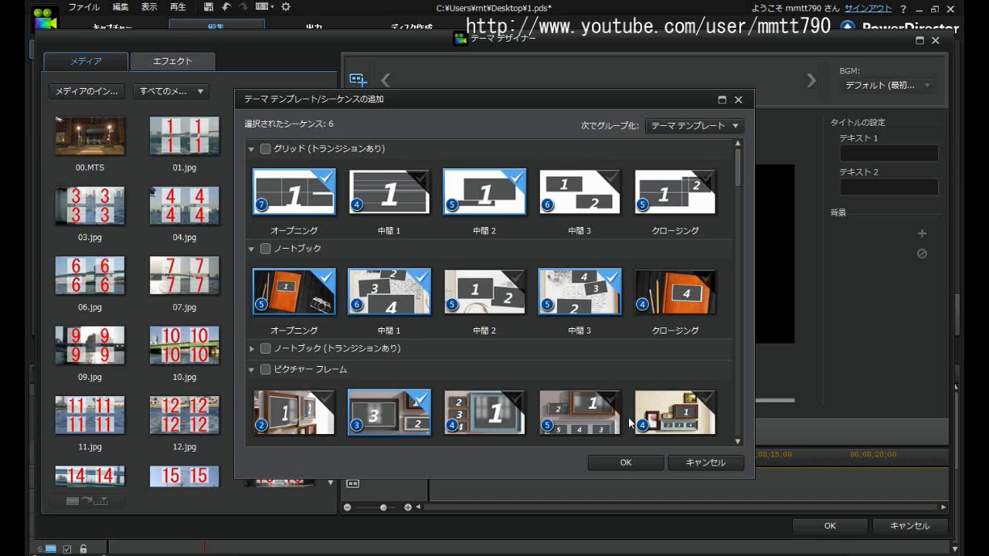
left_click(671, 423)
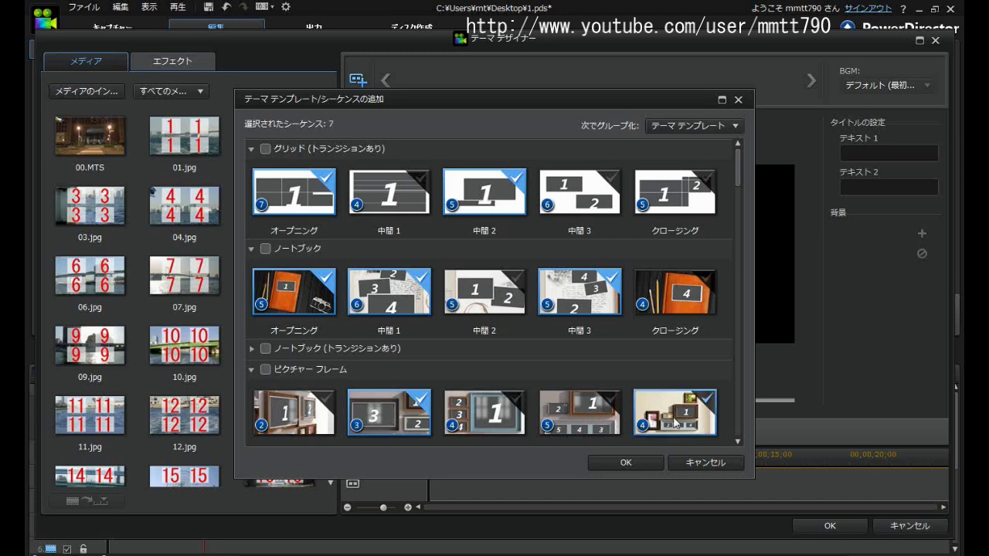
left_click(627, 462)
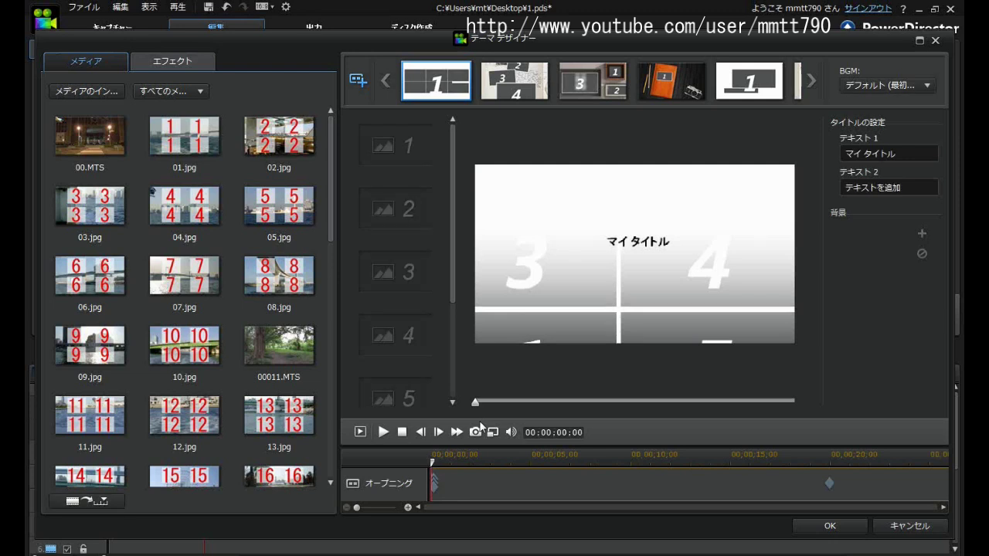
Step: Preview the whole movie from the グリッド opening, and play the ノートブック 中間 1 sequence on its own
left_click(360, 434)
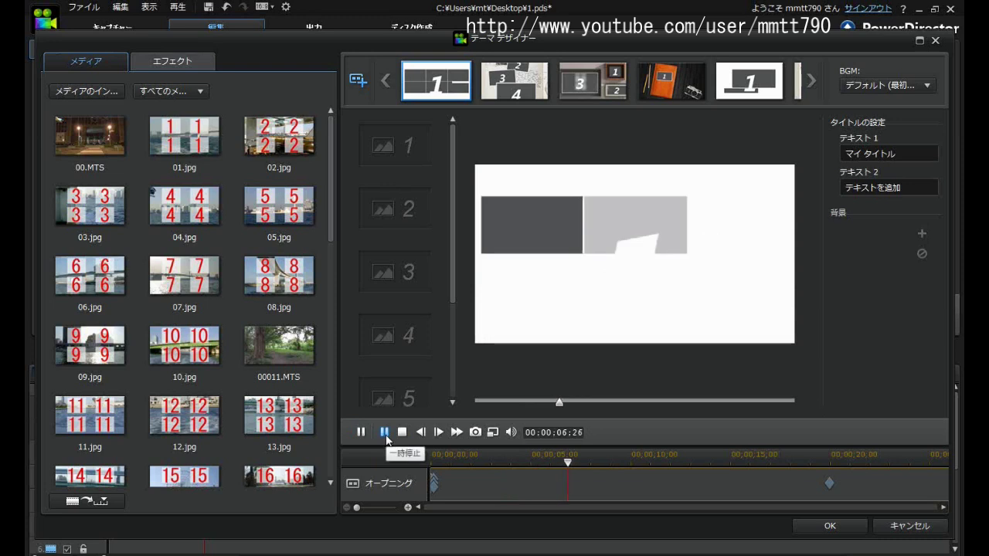
left_click(400, 438)
left_click(510, 90)
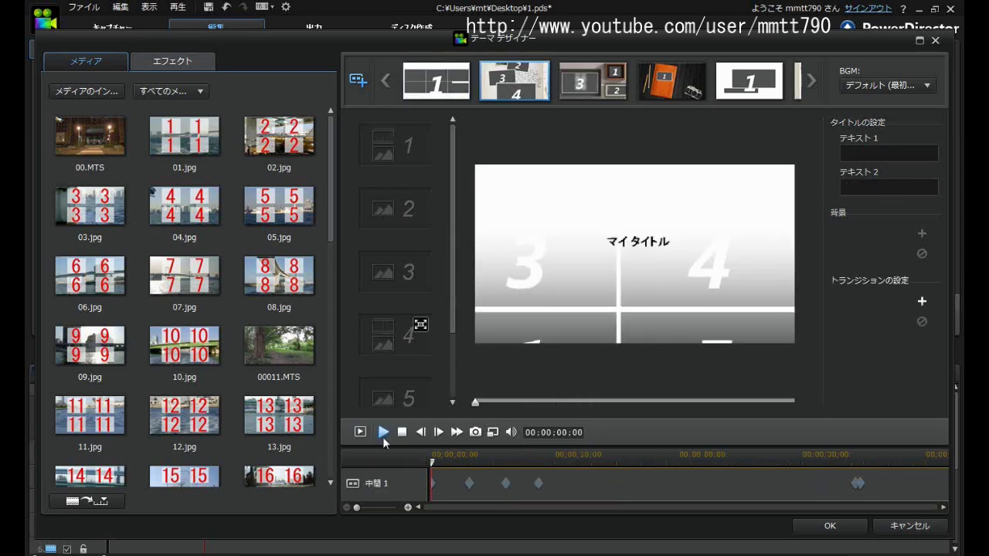
left_click(382, 435)
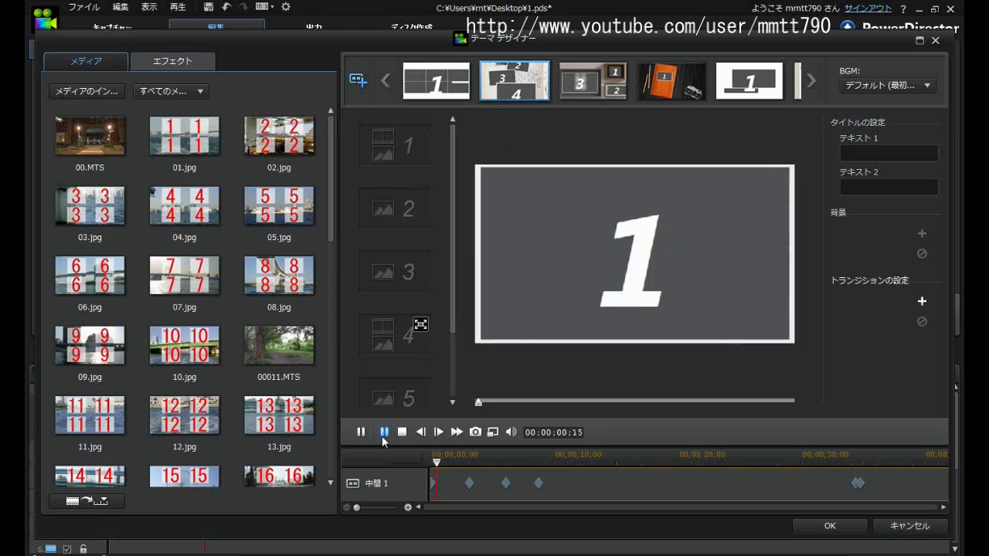
left_click(383, 436)
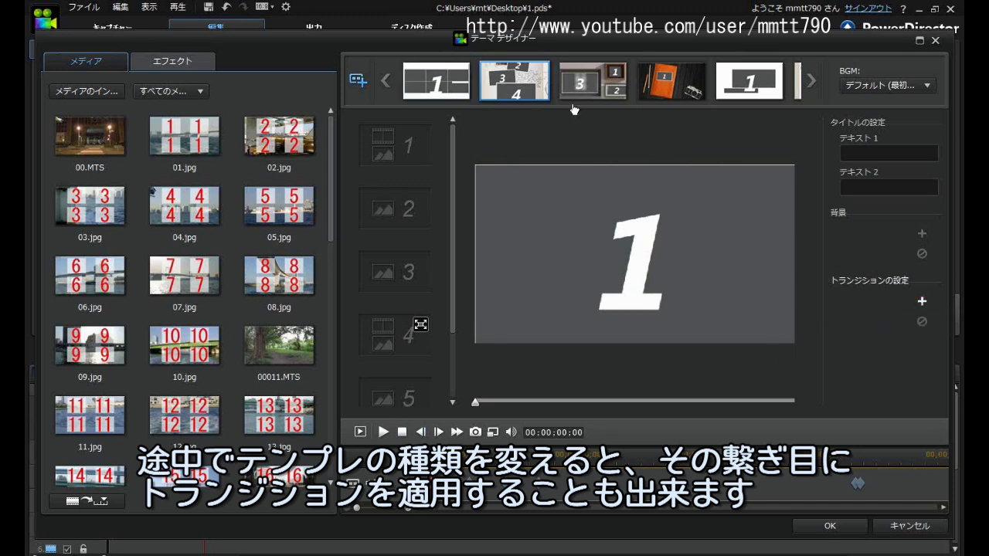
Step: Apply the グレア transition to the ノートブック 中間 1 sequence and preview it
left_click(922, 303)
left_click_drag(516, 146, 525, 174)
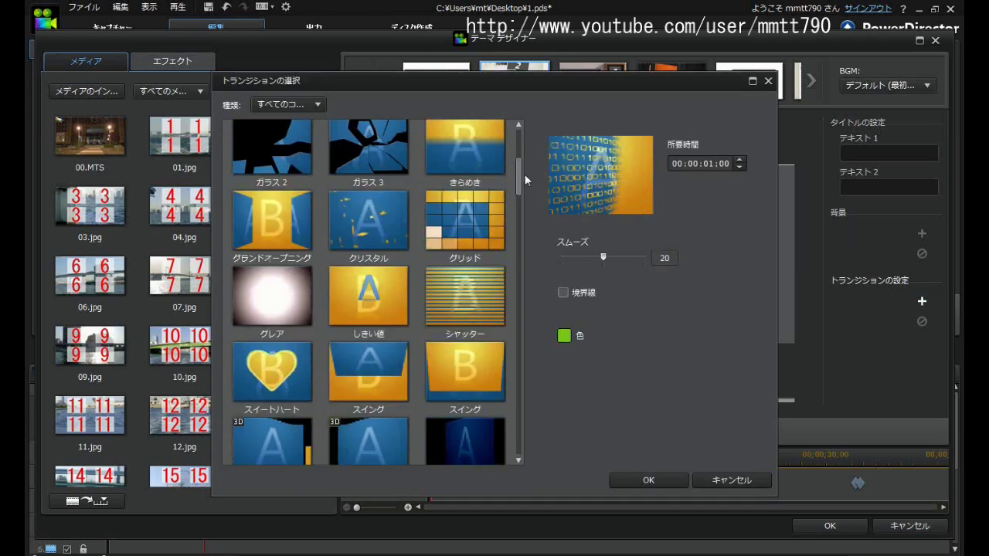
left_click(272, 296)
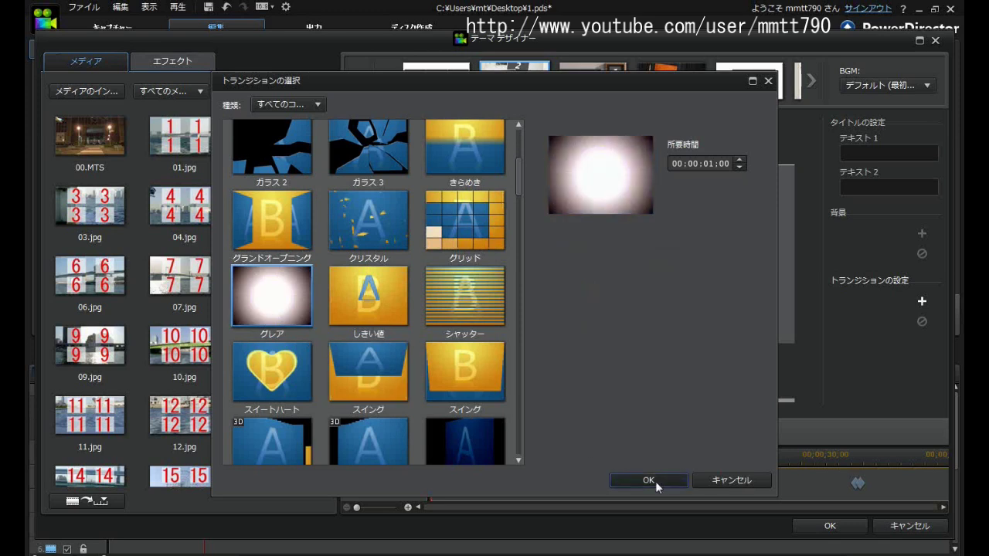
left_click(649, 481)
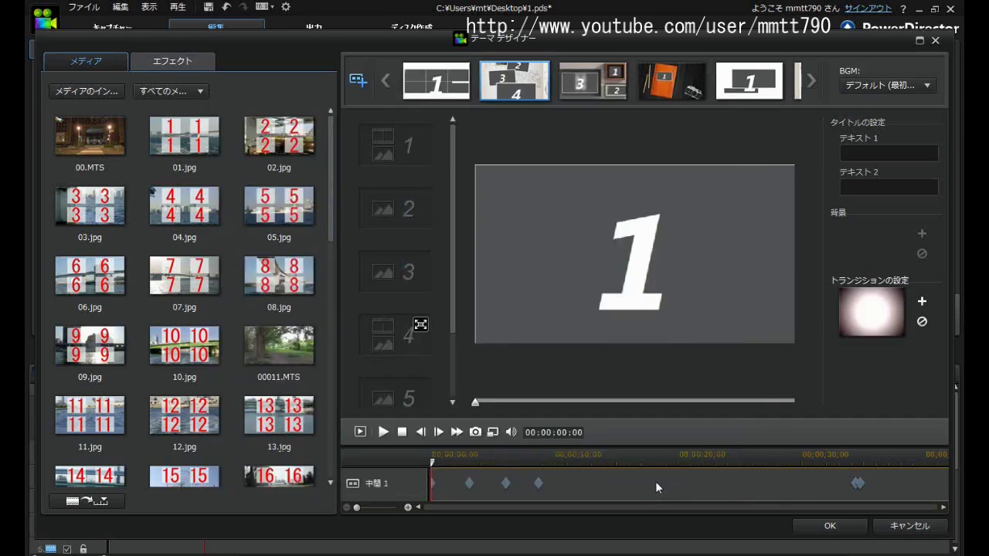
left_click(383, 434)
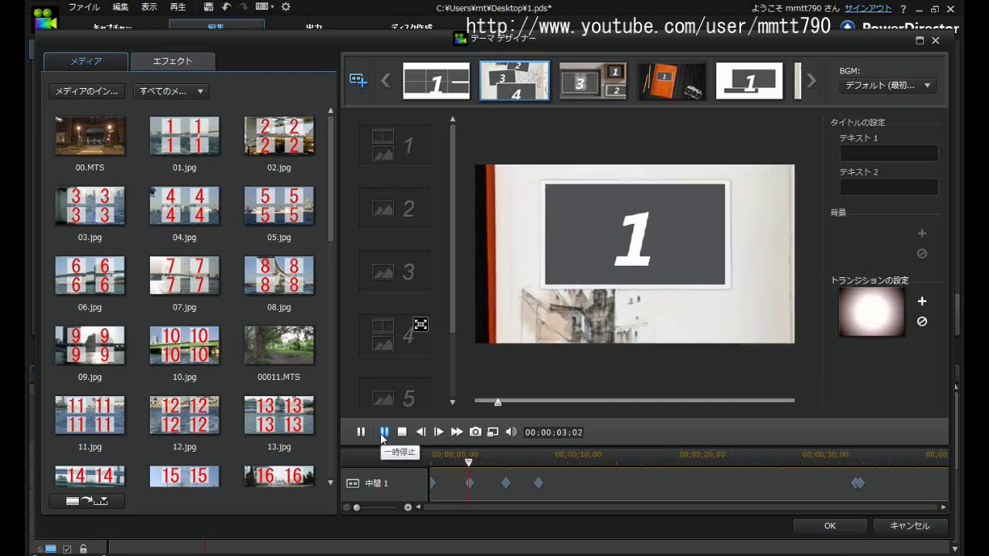
left_click(402, 433)
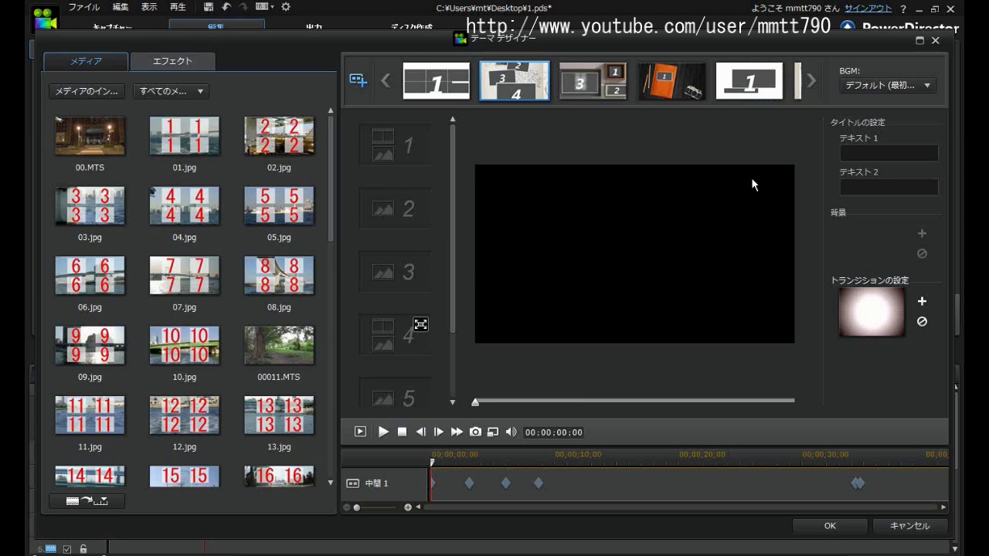
Step: Insert the メディア ウォレット 中間 3 sequence directly after the ピクチャー フレーム 中間 1 sequence
left_click(593, 81)
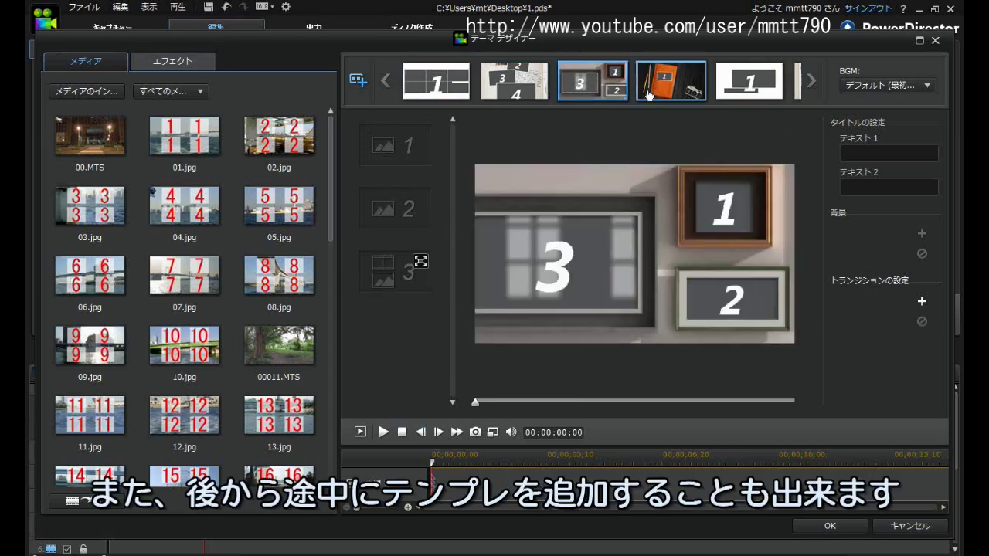
left_click(357, 82)
left_click_drag(741, 164, 743, 230)
left_click(583, 223)
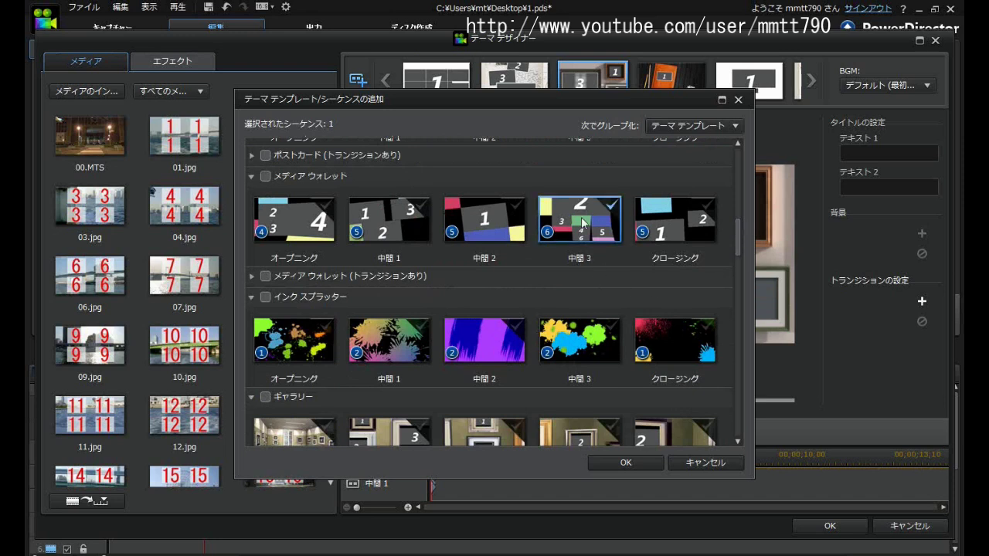
left_click(605, 462)
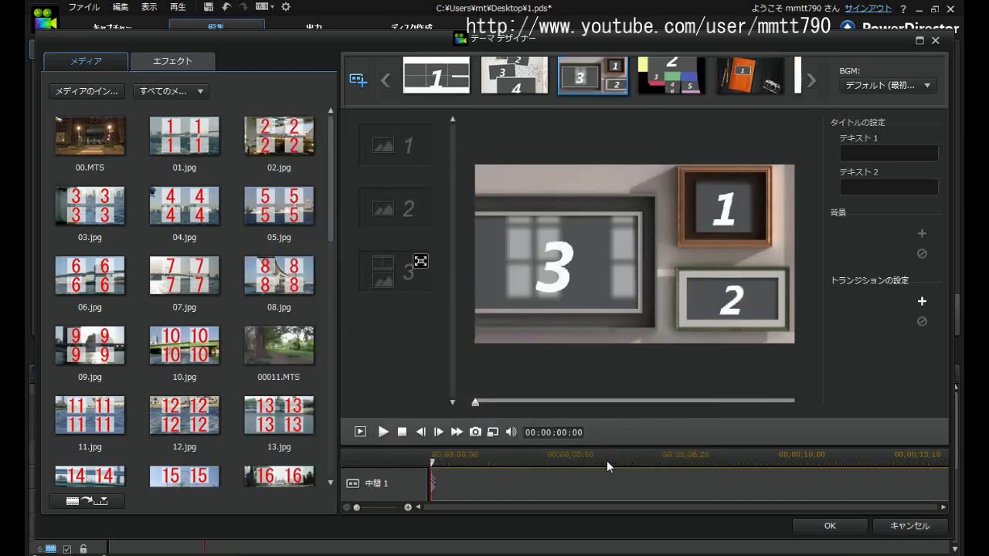
Step: Set the red striped image as the background of the メディア ウォレット 中間 3 sequence and preview that sequence
left_click(668, 89)
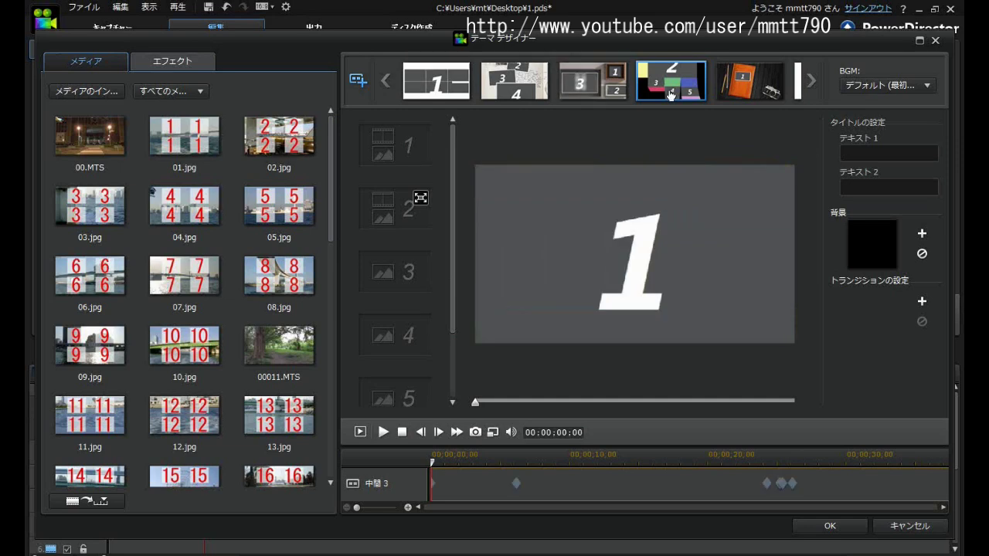
left_click(922, 235)
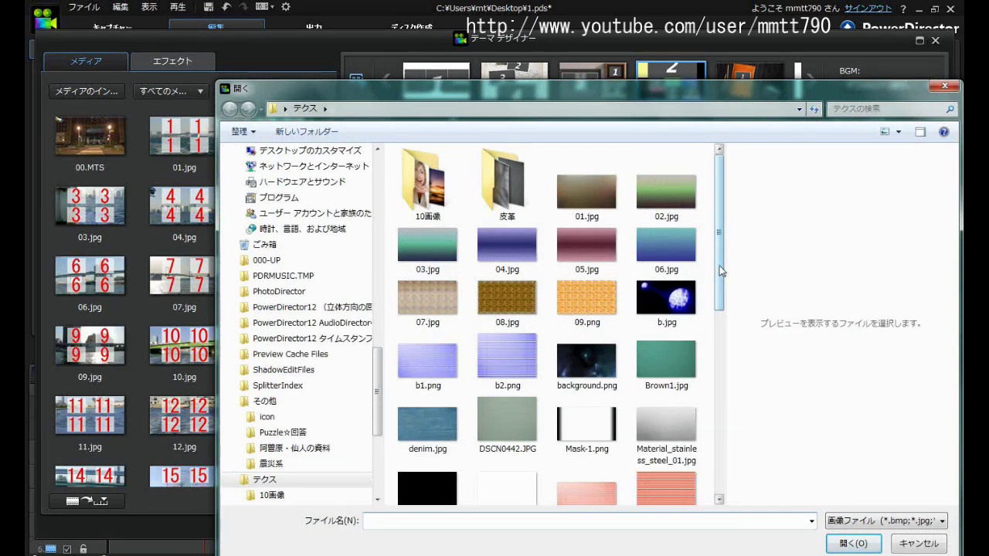
scroll(711, 270, "down", 3)
left_click(667, 398)
double_click(666, 400)
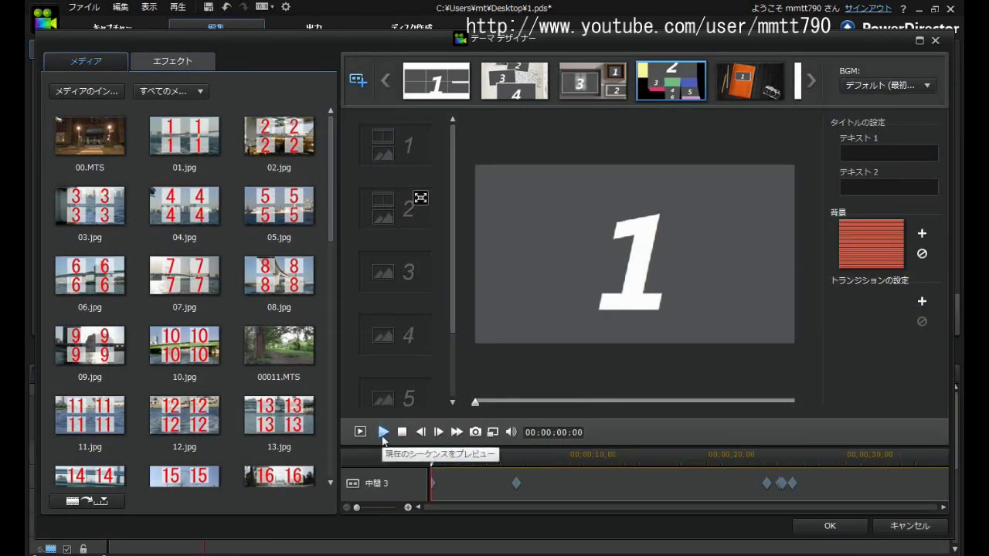
left_click(383, 433)
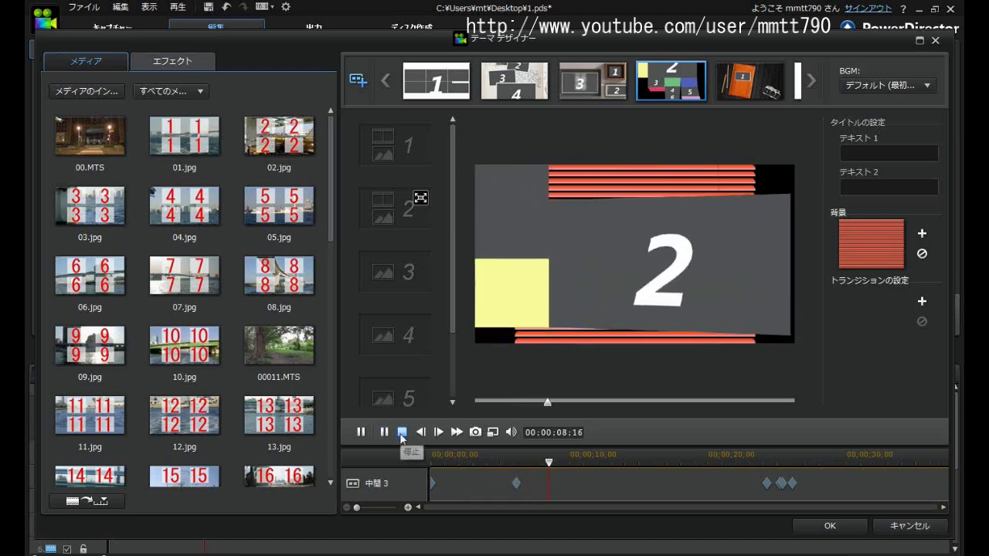
left_click(402, 434)
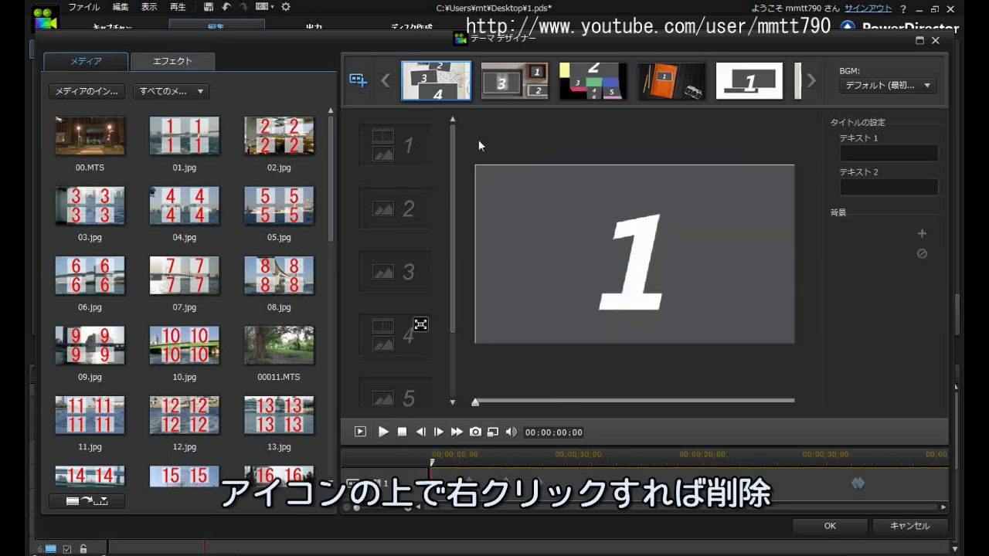
Step: Delete the ピクチャー フレーム 中間 1, メディア ウォレット 中間 3 and グリッド 中間 2 sequences from the theme
right_click(516, 87)
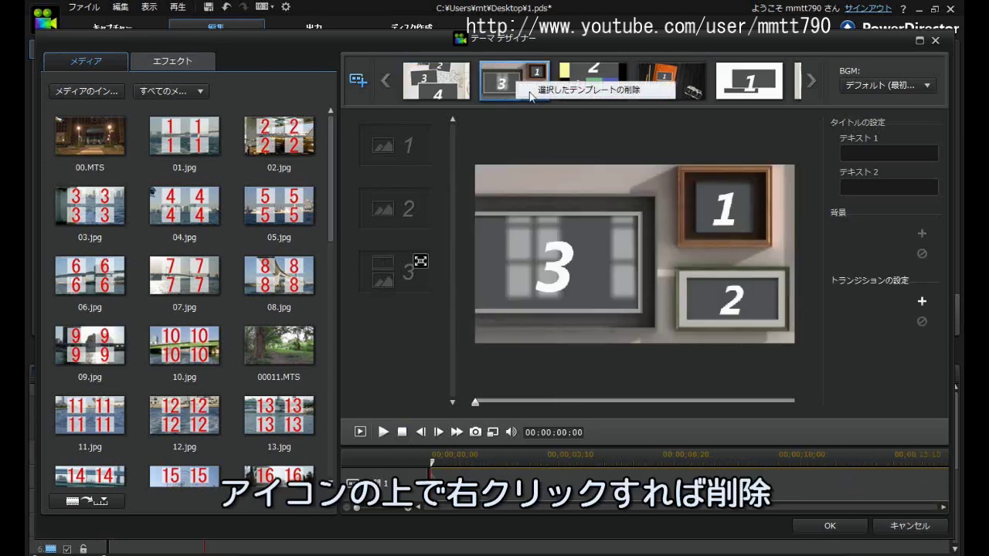
left_click(530, 96)
right_click(531, 93)
left_click(546, 102)
right_click(592, 88)
left_click(605, 96)
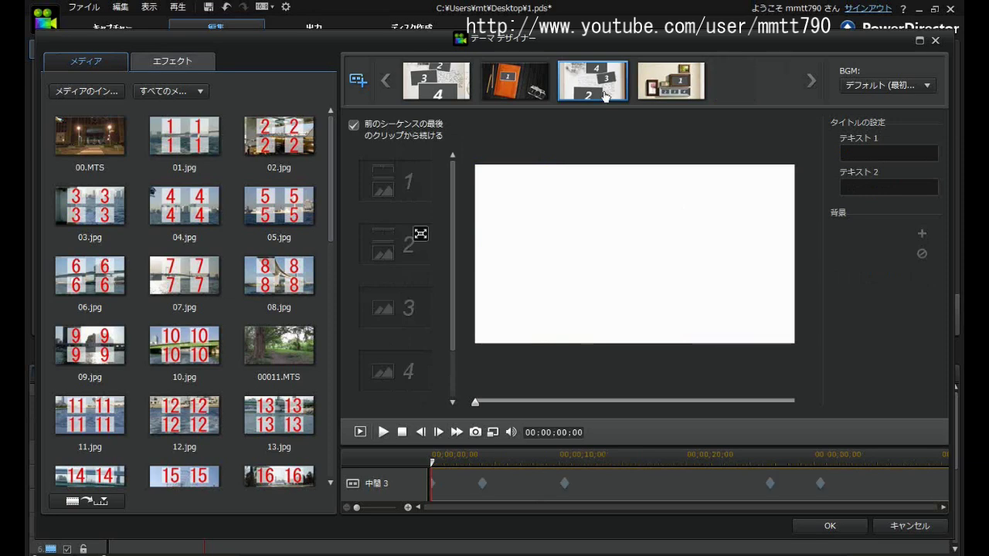
Step: Add the グリッド オープニング sequence as the theme's first sequence
left_click(357, 79)
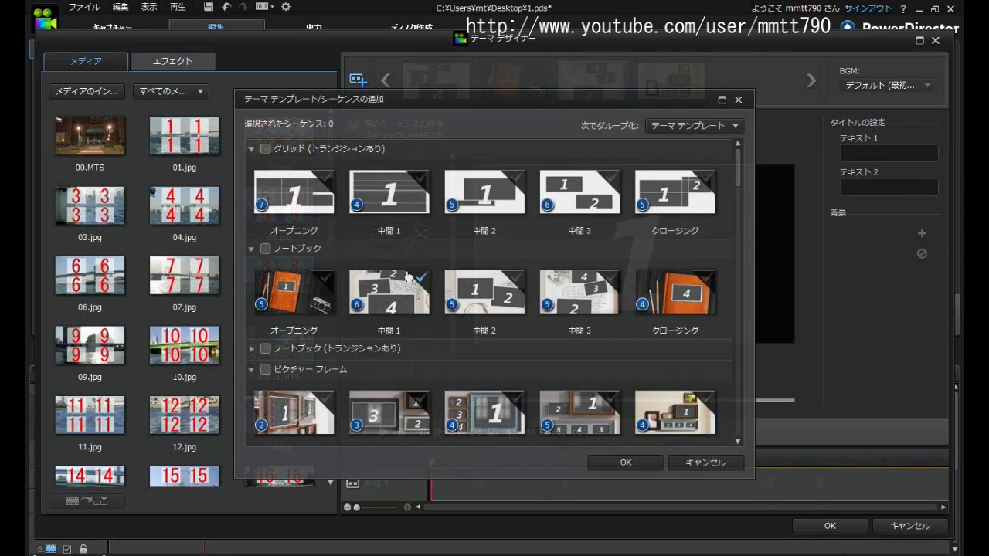
left_click(293, 186)
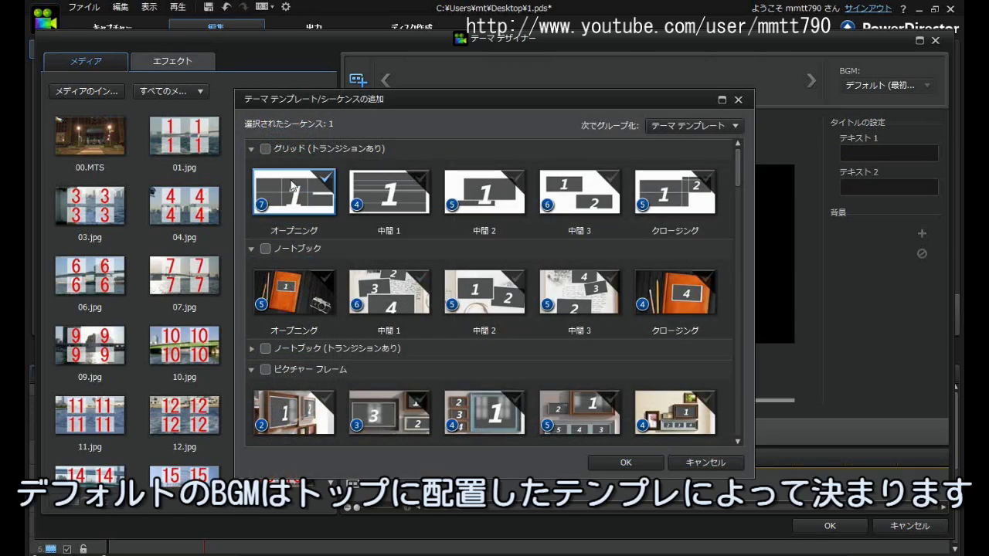
left_click(611, 462)
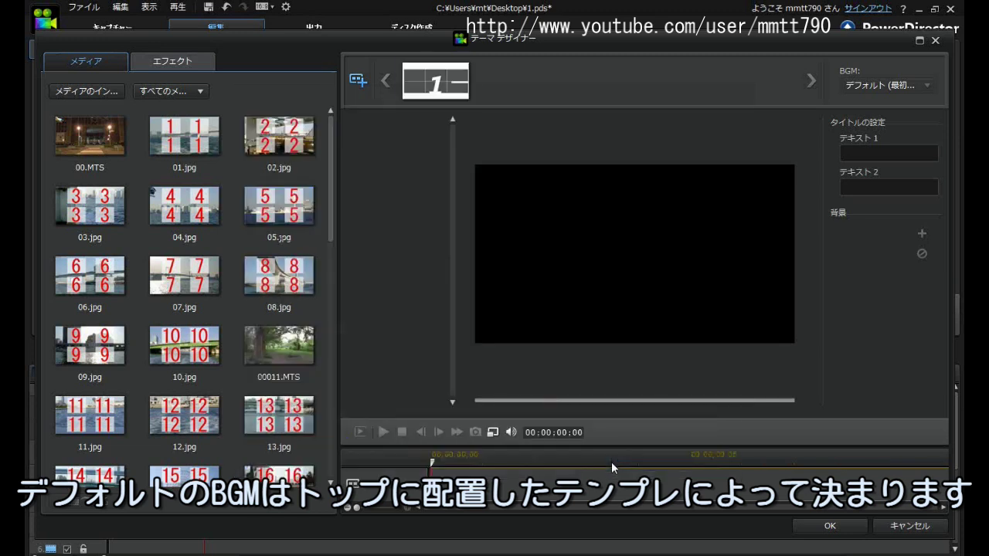
Step: Examine the BGM choices and the 音楽の環境設定 dialog, leaving the music settings as they are
left_click(874, 85)
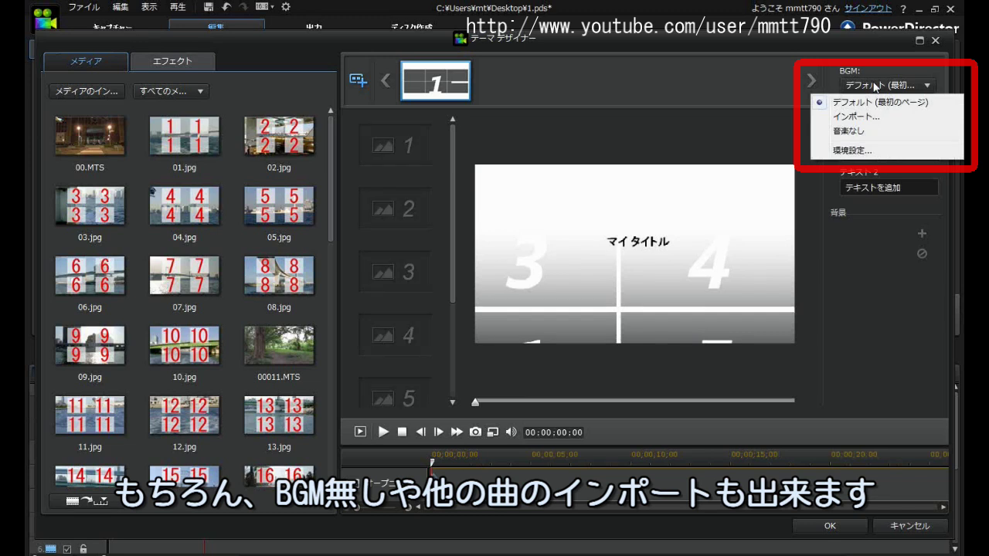
left_click(867, 148)
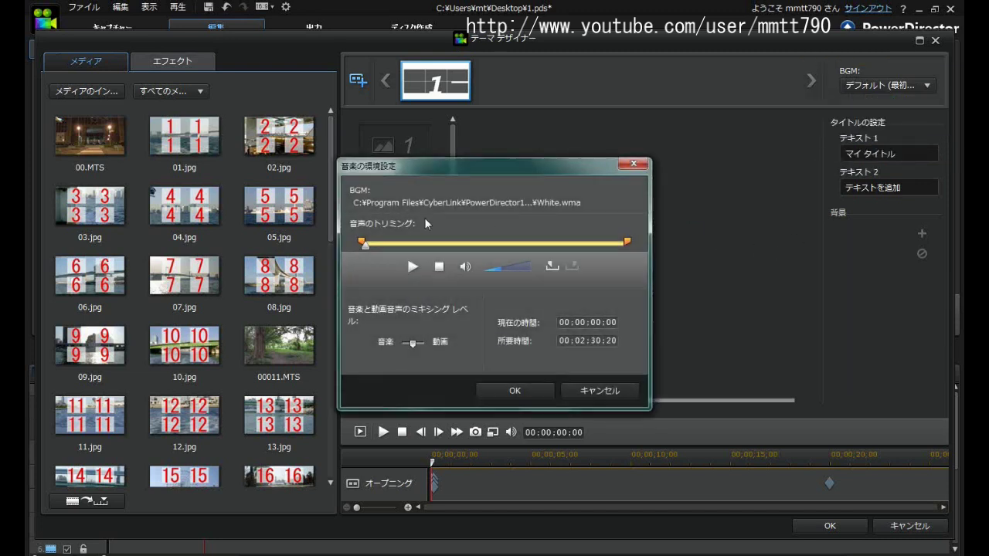
left_click(608, 390)
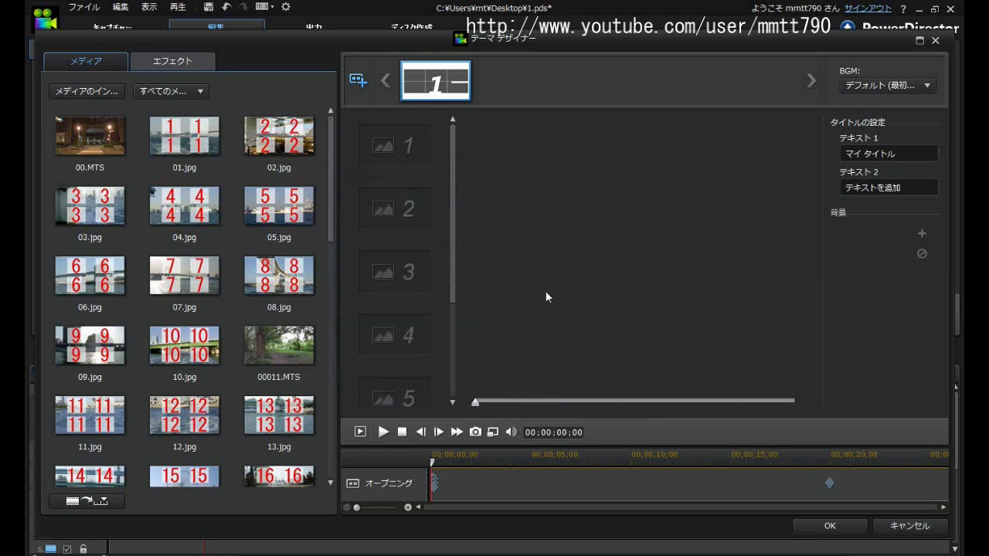
Step: Preview the グリッド オープニング and ノートブック オープニング sequences to hear each template's default BGM
left_click(384, 432)
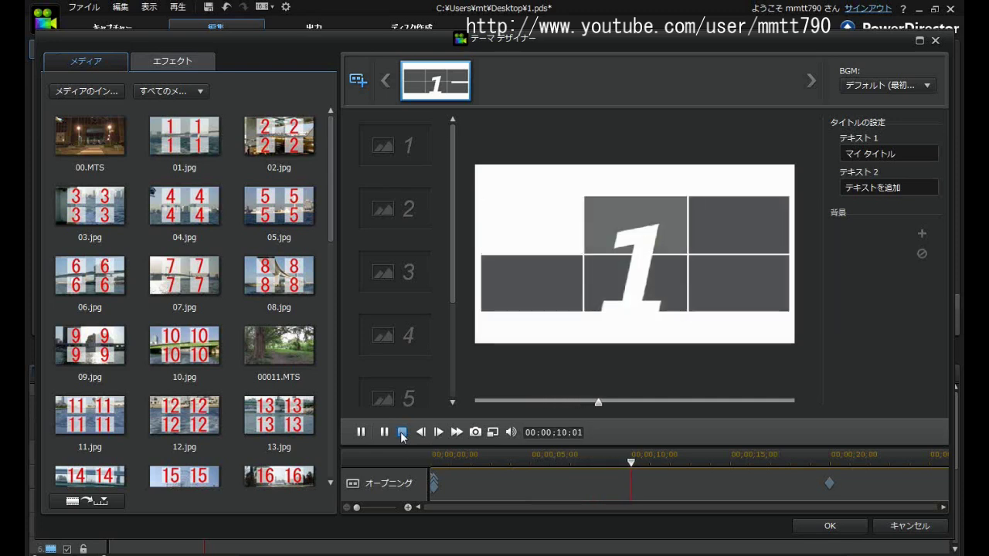
left_click(402, 435)
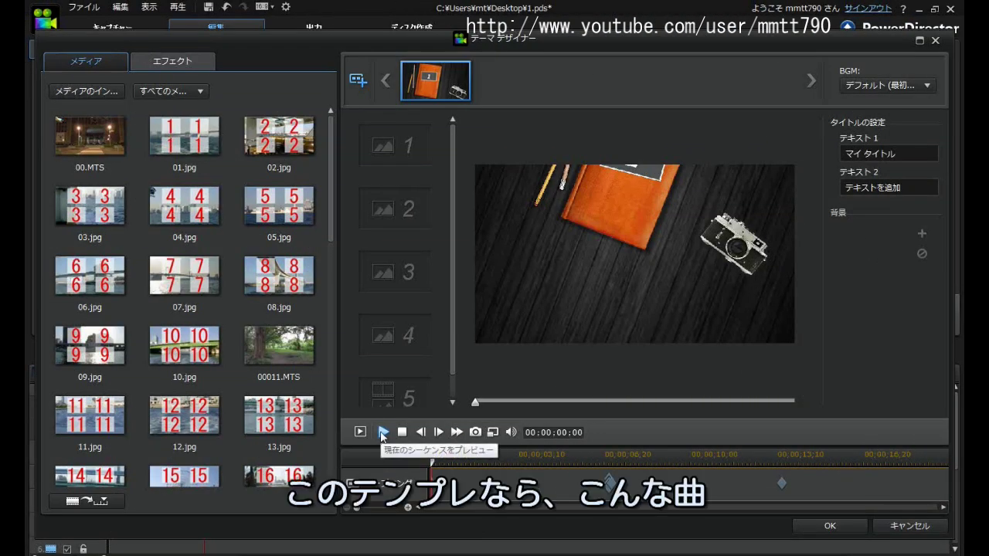
left_click(382, 434)
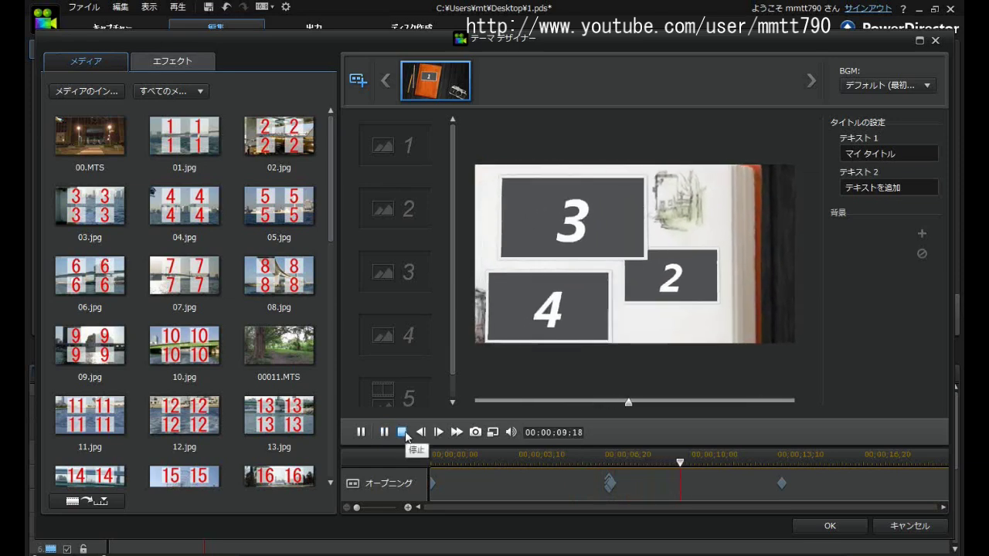
left_click(403, 433)
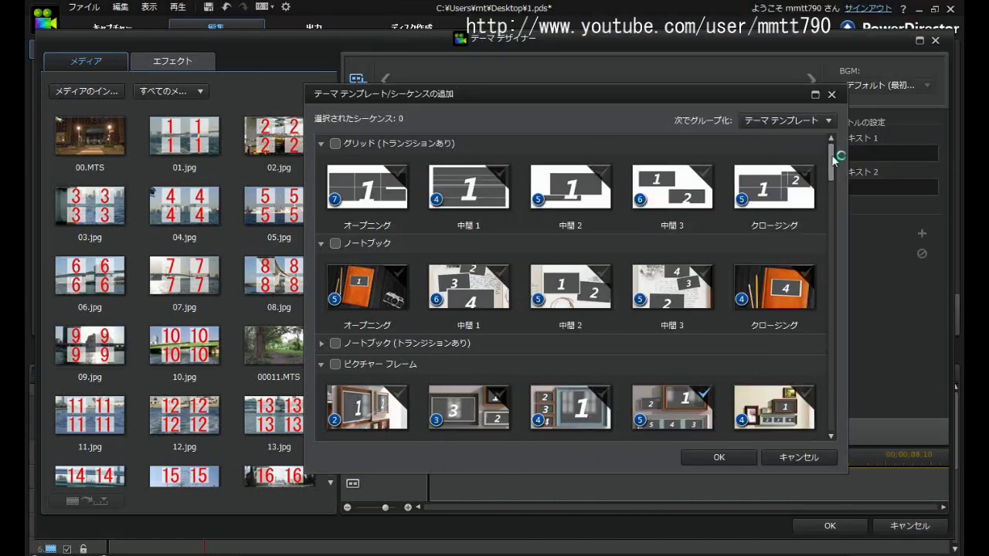
Step: Add all five sequences of the フィルム ストリップ theme template
left_click_drag(831, 155, 832, 168)
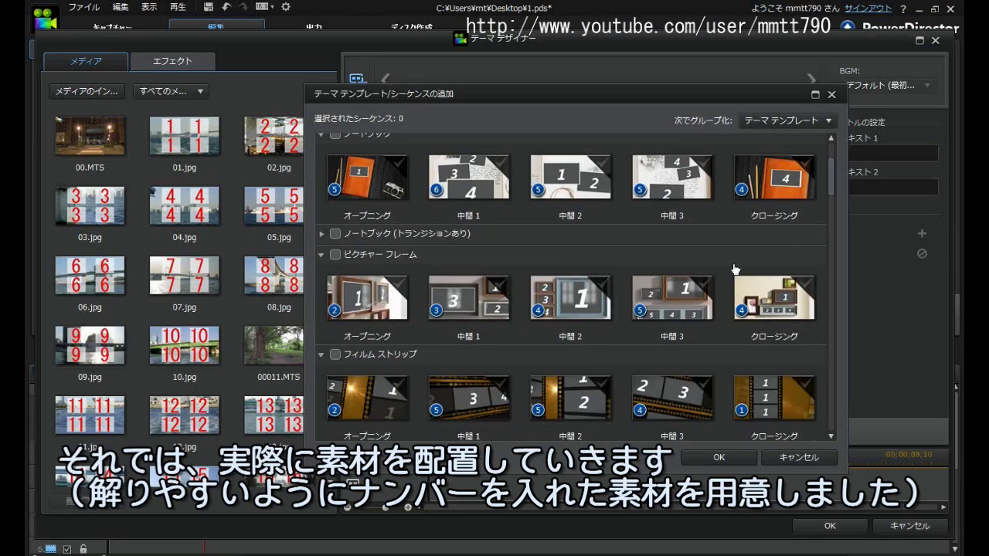
left_click(335, 356)
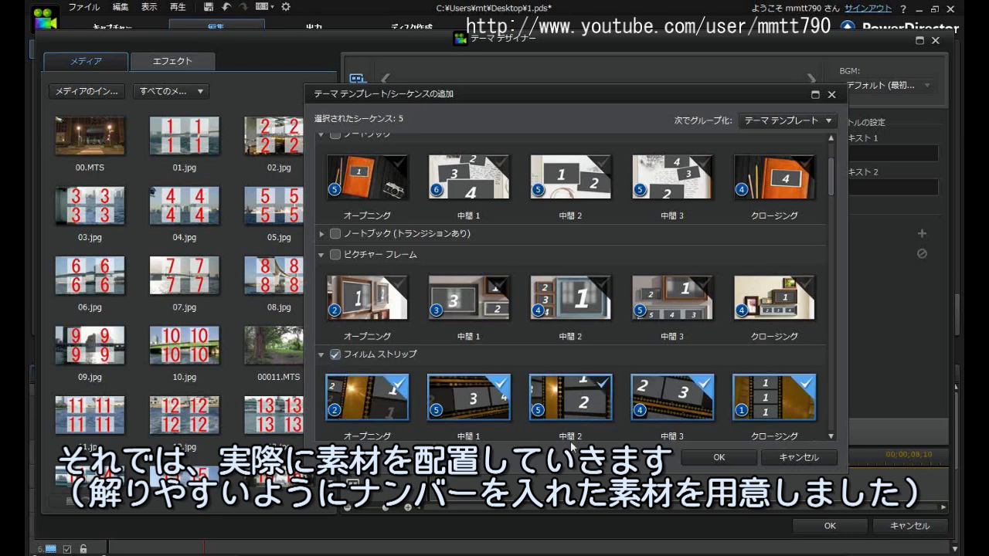
left_click(713, 460)
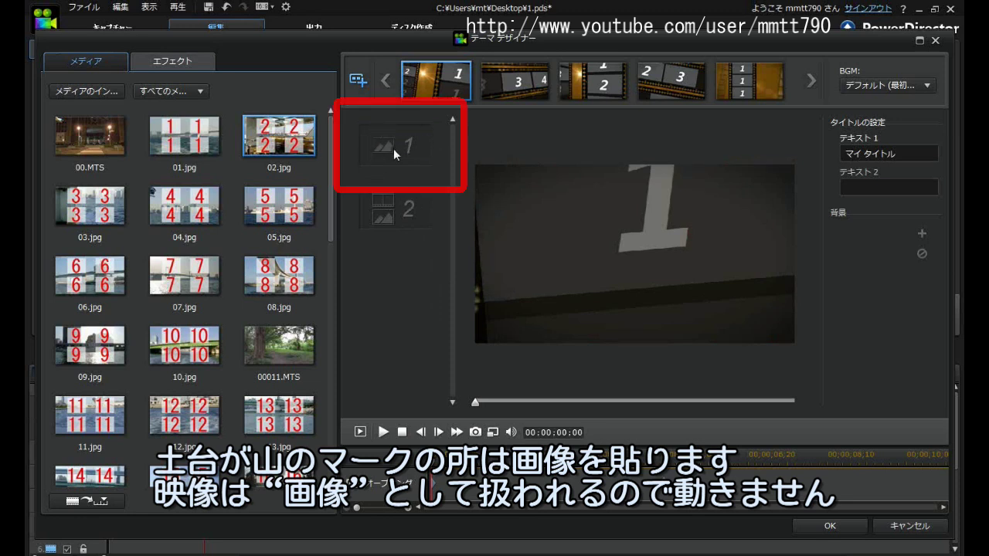
Step: Place 01.jpg in slot 1 and the 00.MTS video in slot 2 of the フィルム ストリップ オープニング sequence
left_click_drag(184, 135, 393, 149)
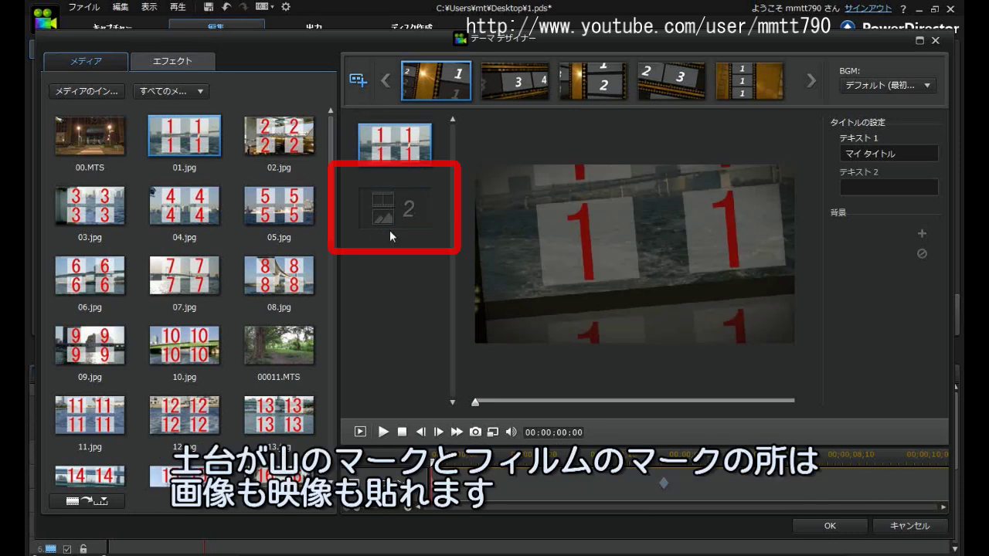
left_click(76, 136)
left_click_drag(75, 136, 394, 209)
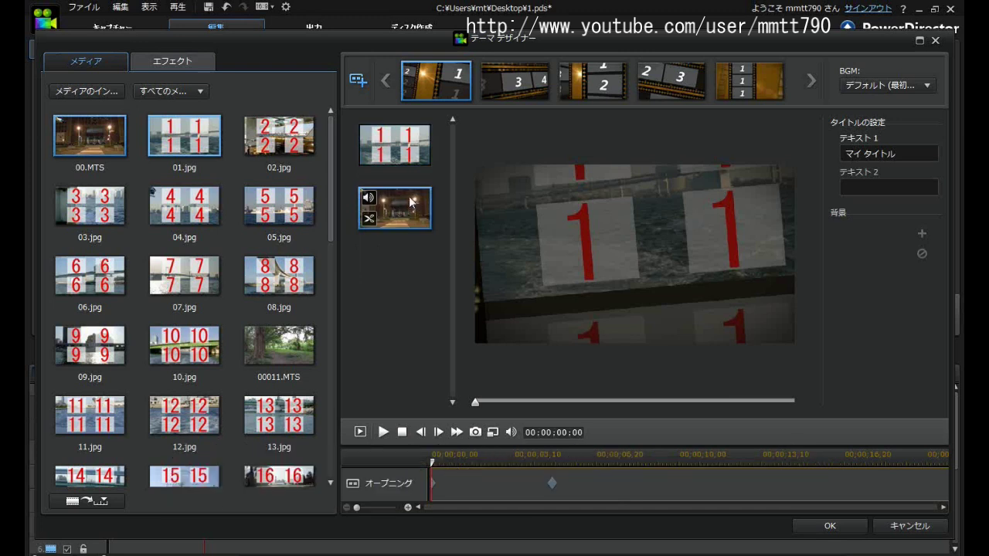
Step: Trim the video clip in slot 2 of the opening sequence so it starts at 00:00:02:07
left_click(368, 220)
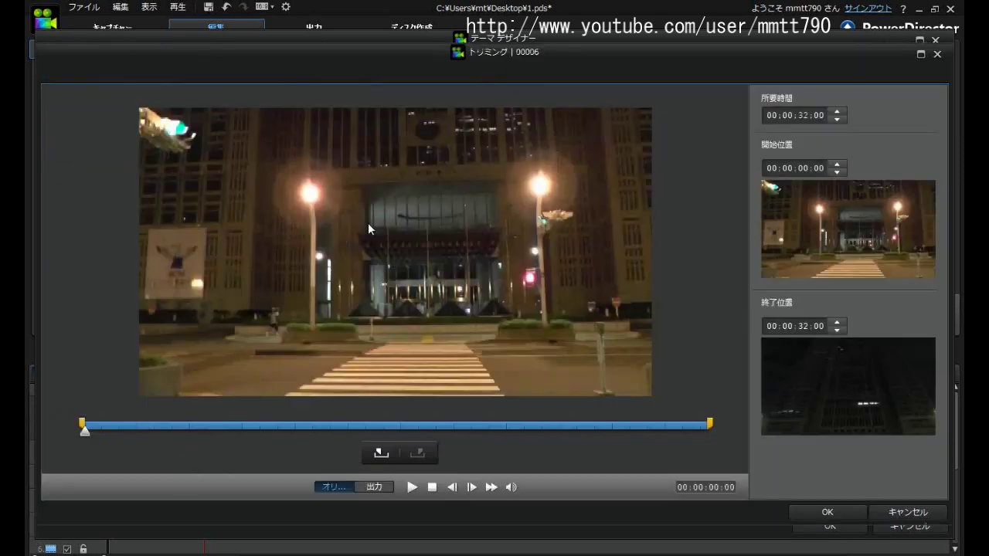
mouse_move(83, 422)
left_mouse_down()
mouse_move(236, 422)
mouse_move(82, 418)
left_mouse_up()
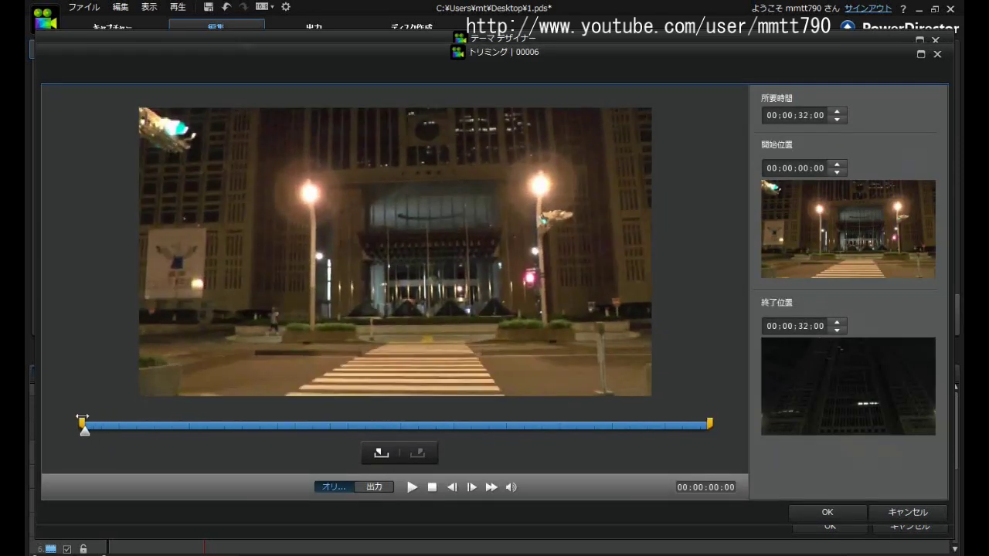
mouse_move(716, 422)
left_mouse_down()
mouse_move(274, 423)
mouse_move(669, 425)
left_mouse_up()
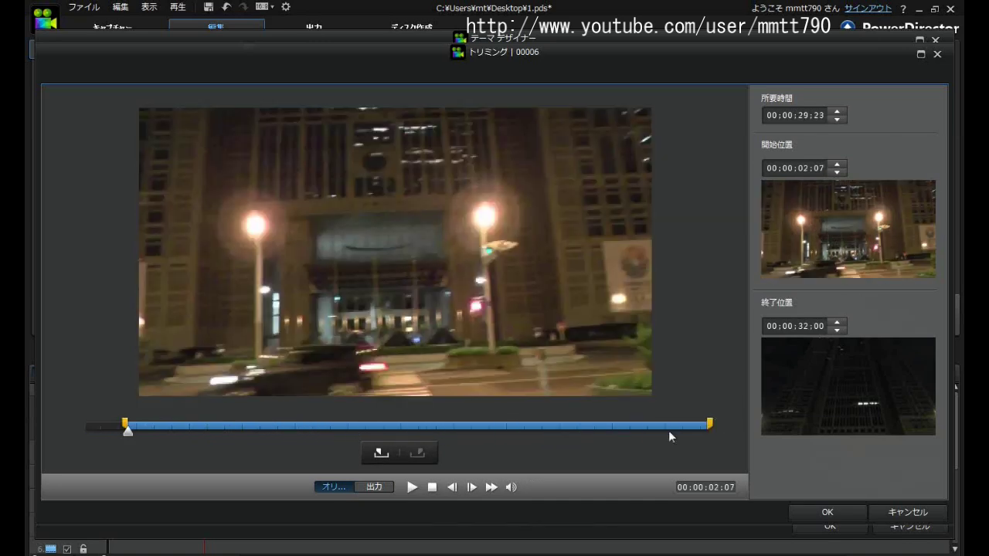
left_click(827, 513)
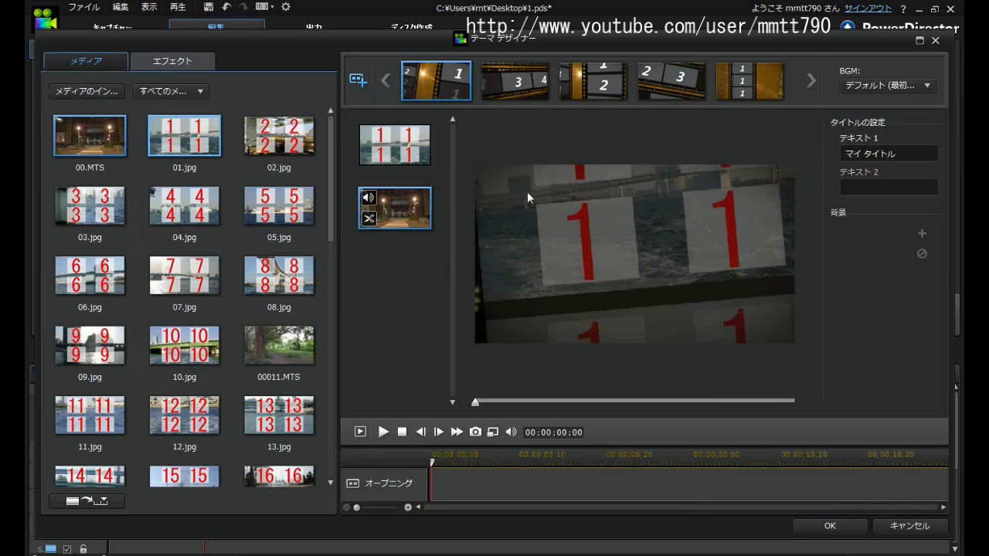
Step: Fill the 中間 1 sequence with 03.jpg in slot 2, 04.jpg in slot 4 and 00.MTS in slot 3, and enable enlargement on slot 3
left_click(524, 87)
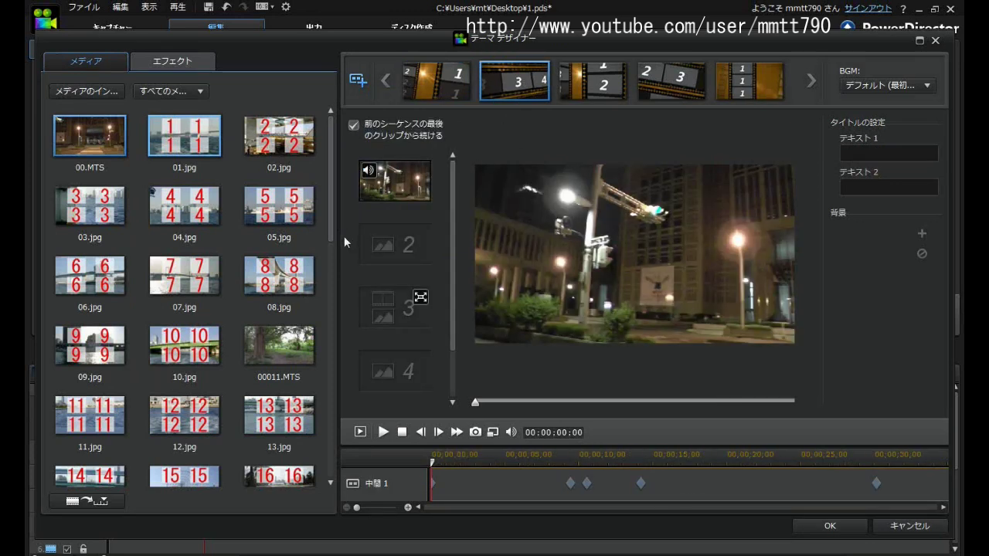
left_click_drag(92, 203, 394, 245)
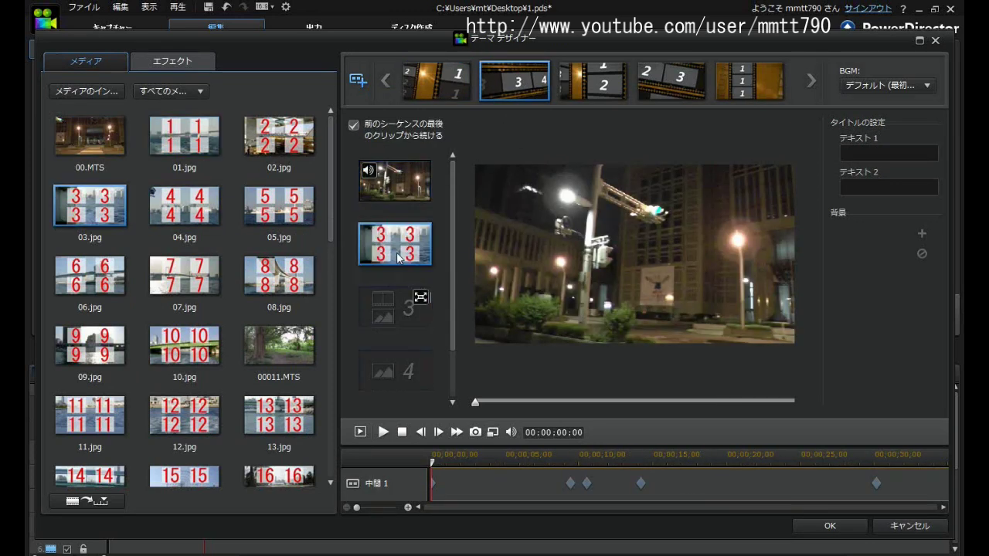
left_click_drag(191, 210, 394, 371)
left_click_drag(93, 130, 394, 306)
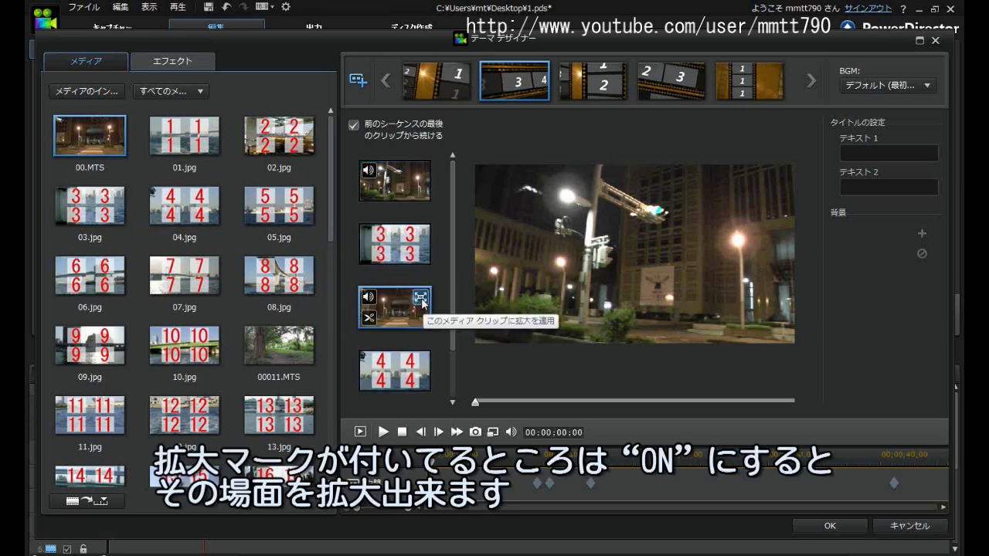
left_click(420, 298)
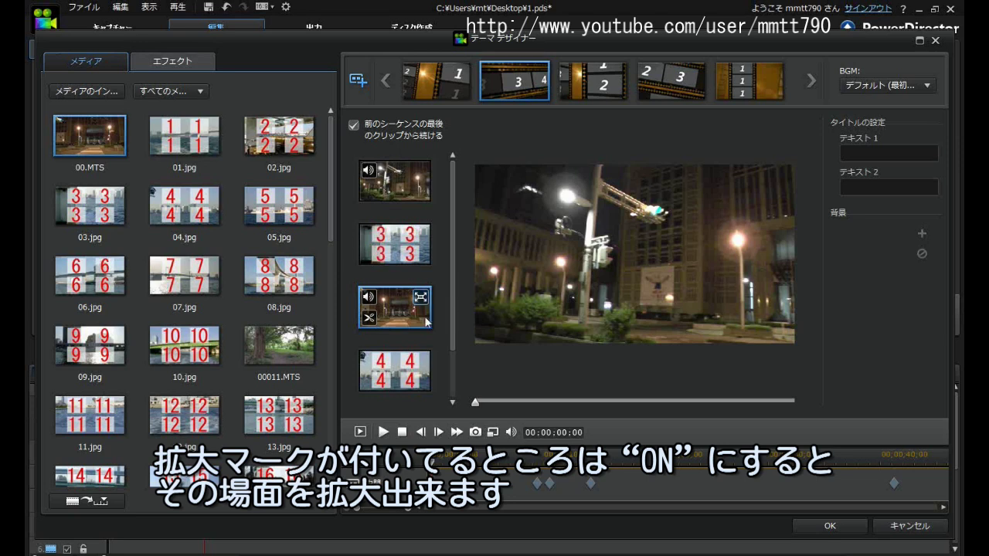
left_click(421, 301)
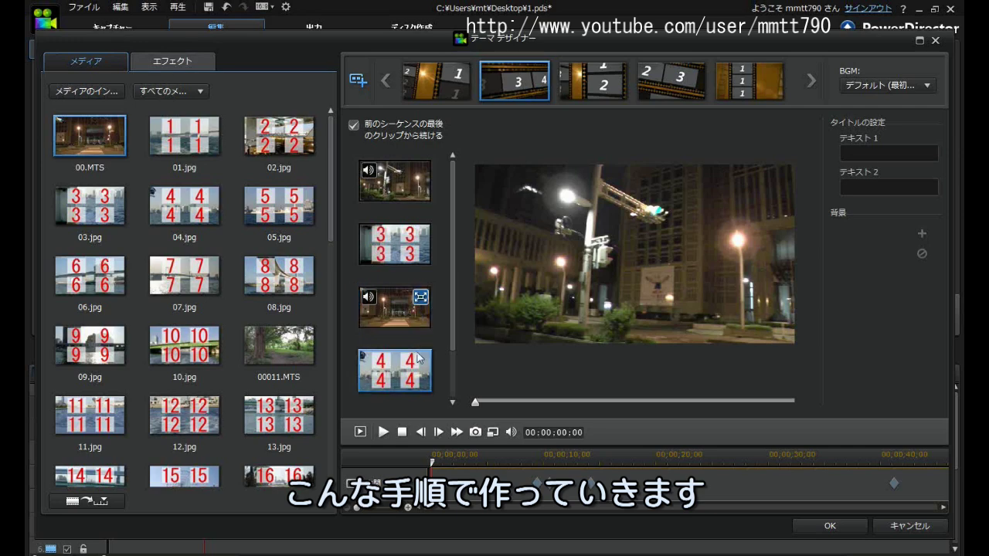
Step: Apply the セピア effect to the 30 image in slot 4 of the フィルム ストリップ 中間 2 sequence
left_click(589, 98)
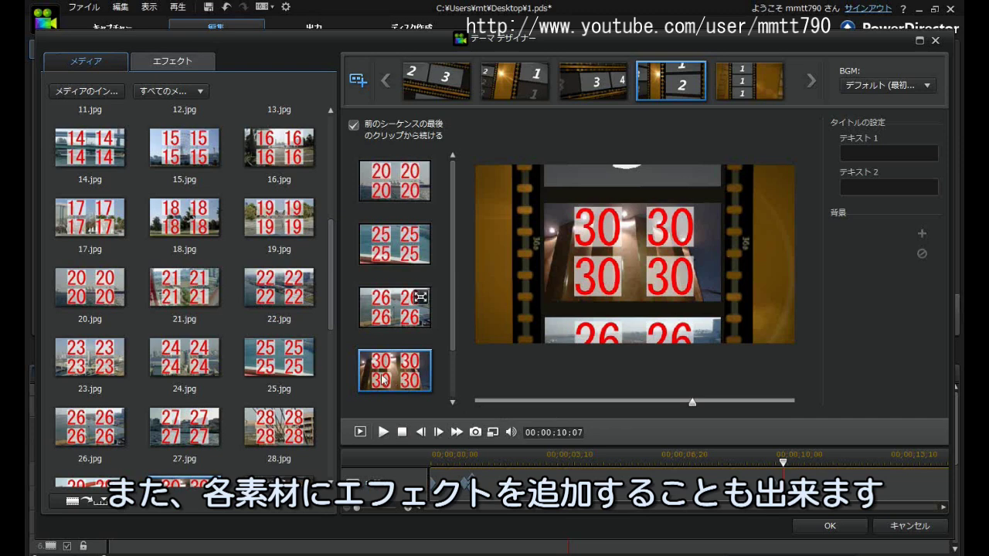
left_click(180, 68)
left_click_drag(91, 273, 396, 380)
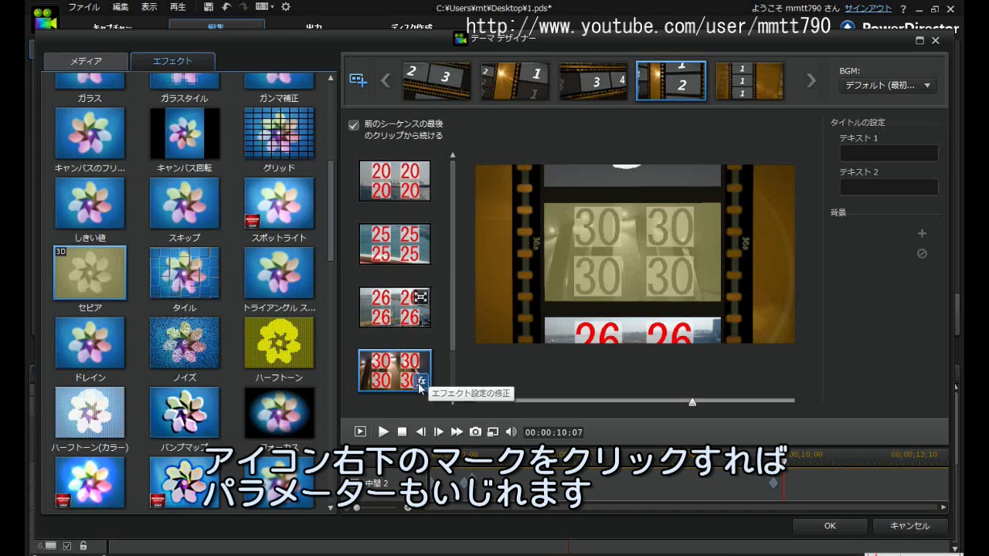
Step: Set the セピア effect's 割合 to 121 and view its colour choices without changing the colour
left_click(418, 382)
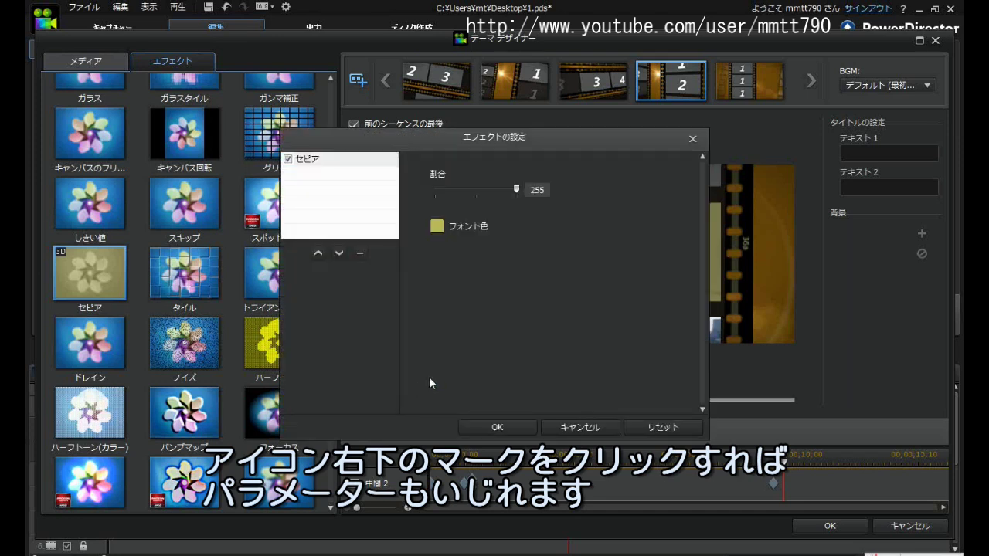
left_click(330, 160)
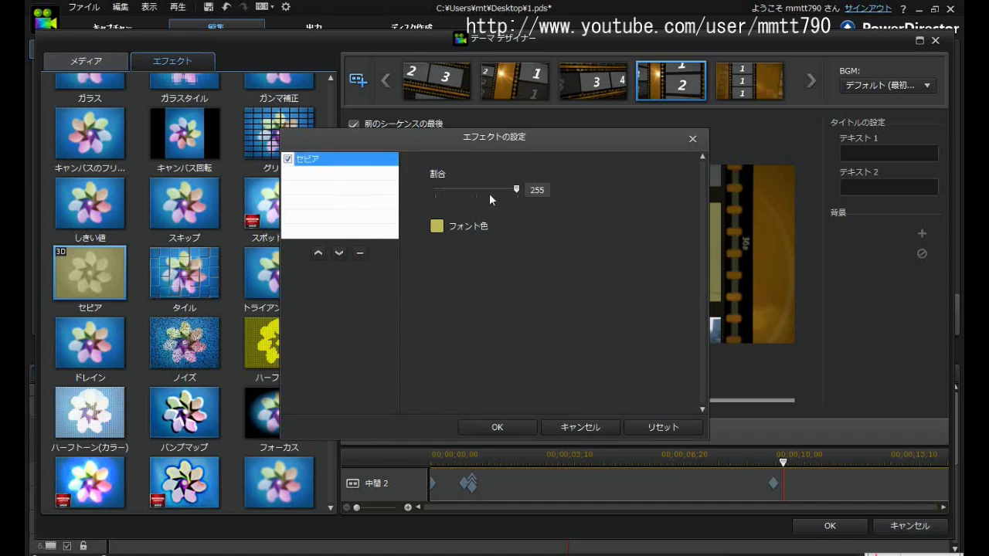
left_click(437, 226)
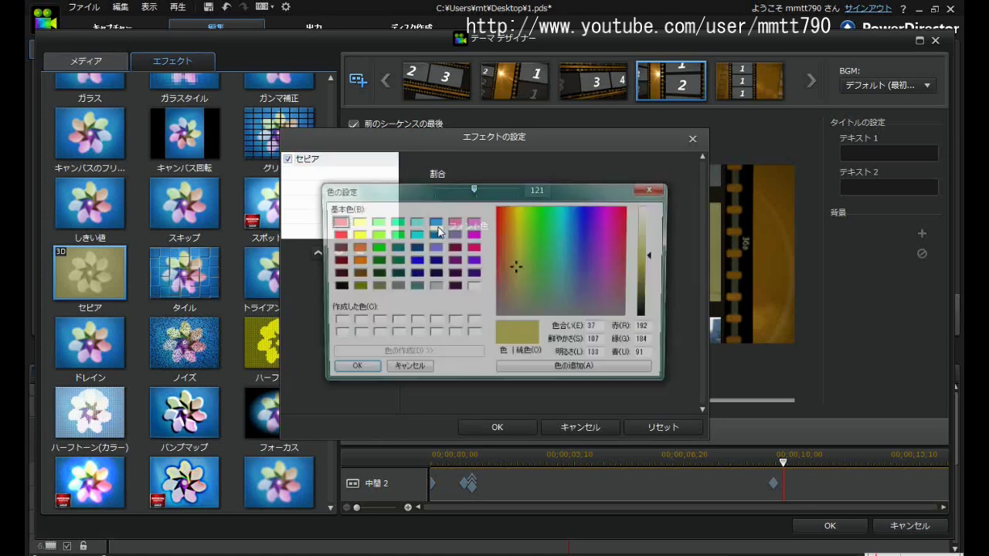
left_click(665, 189)
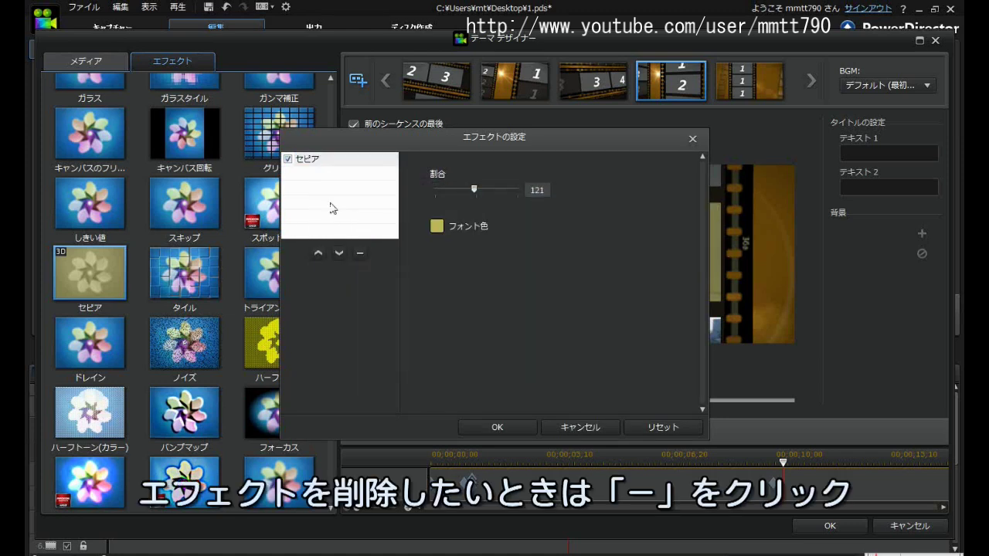
Step: Remove the セピア effect from the 30 image and confirm the effect settings
left_click(316, 164)
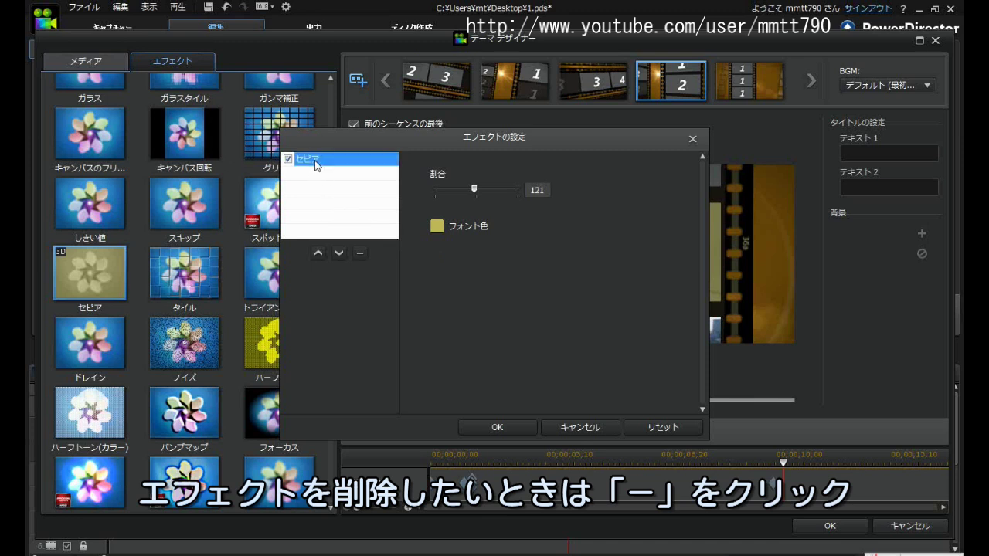
left_click(362, 254)
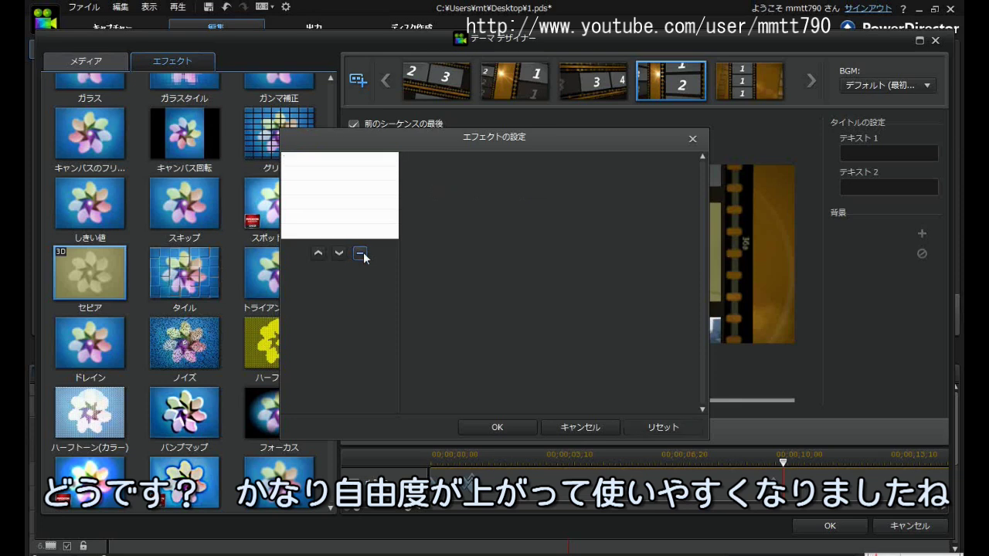
left_click(505, 426)
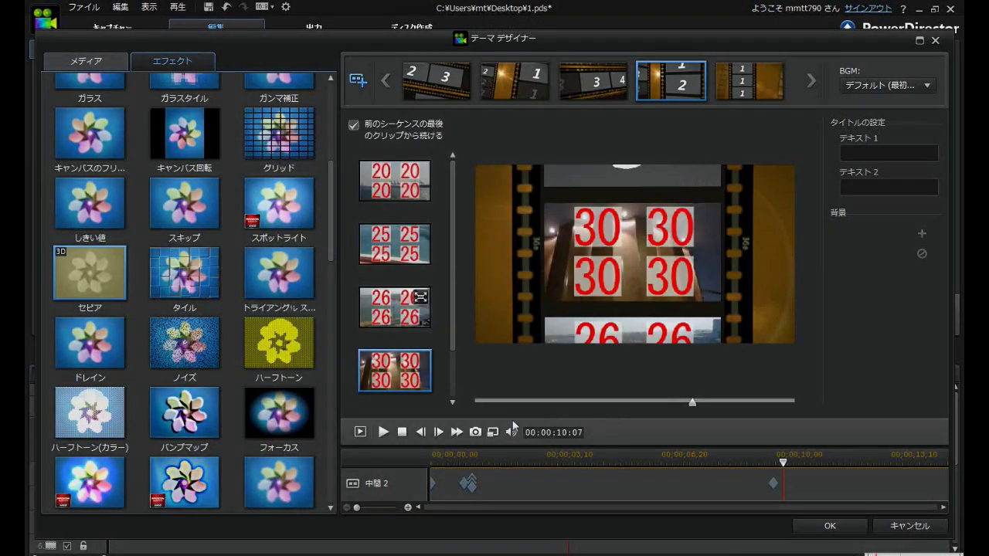